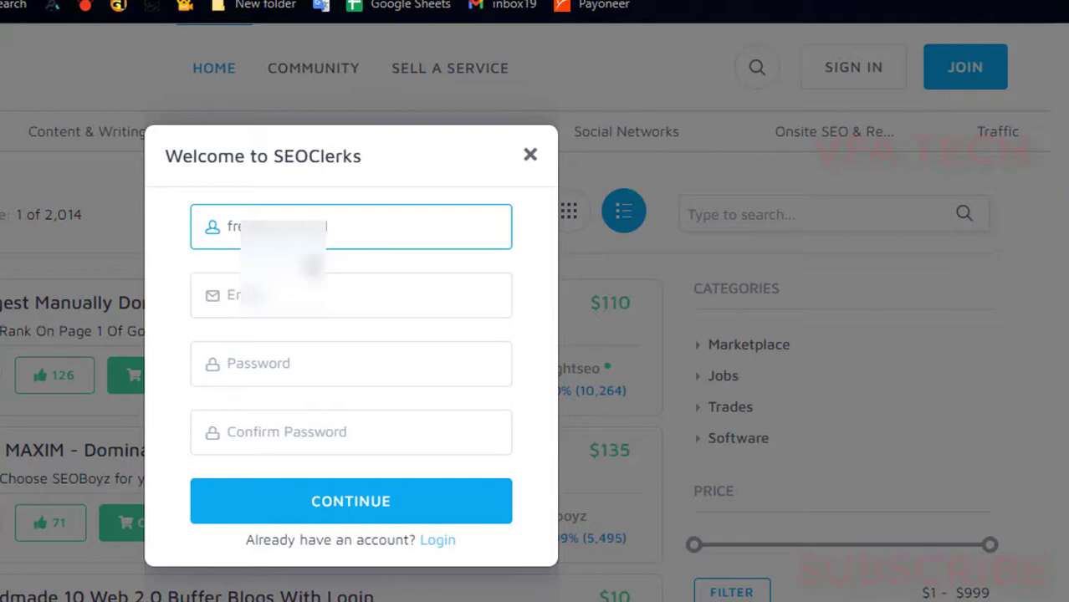
# Step: Finish the email address and copy the saved password line from Notepad
pyautogui.press('Tab')
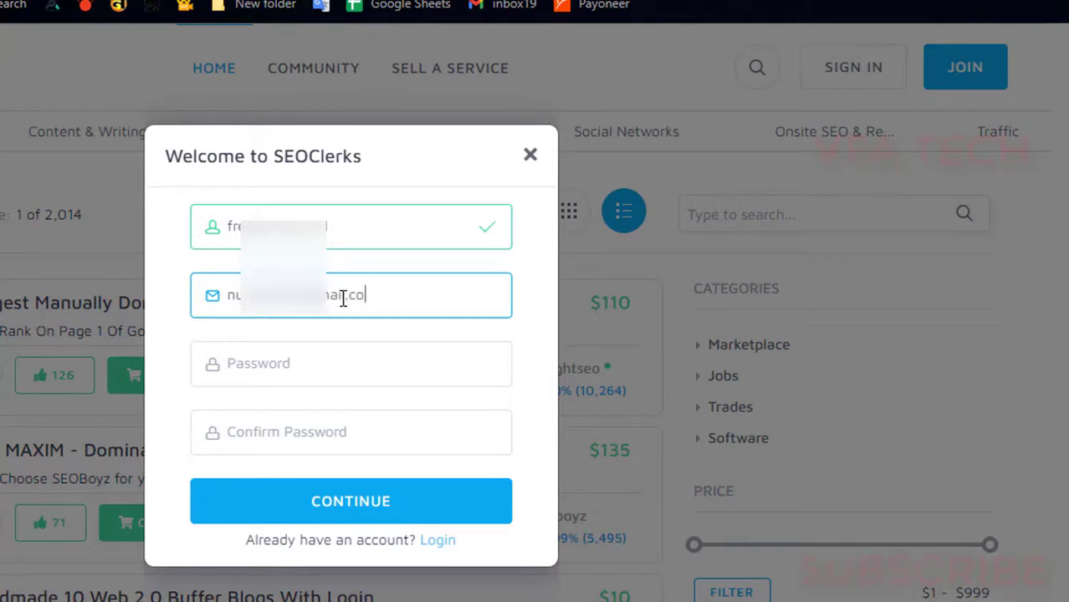
pyautogui.write('m')
pyautogui.click(270, 370)
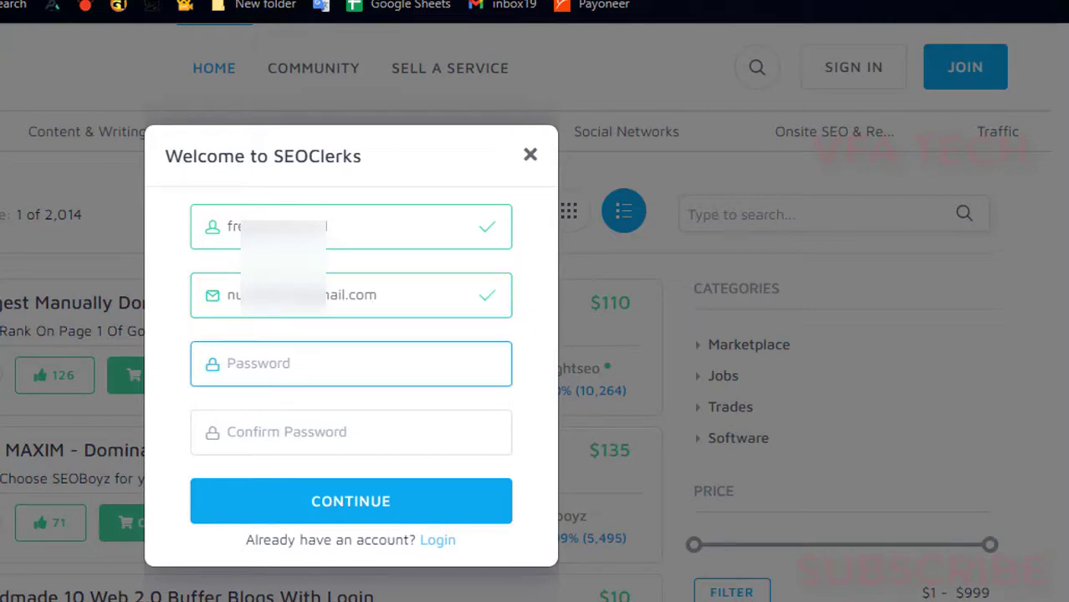
pyautogui.hotkey('alt', 'Tab')
pyautogui.moveTo(83, 323); pyautogui.dragTo(0, 322)
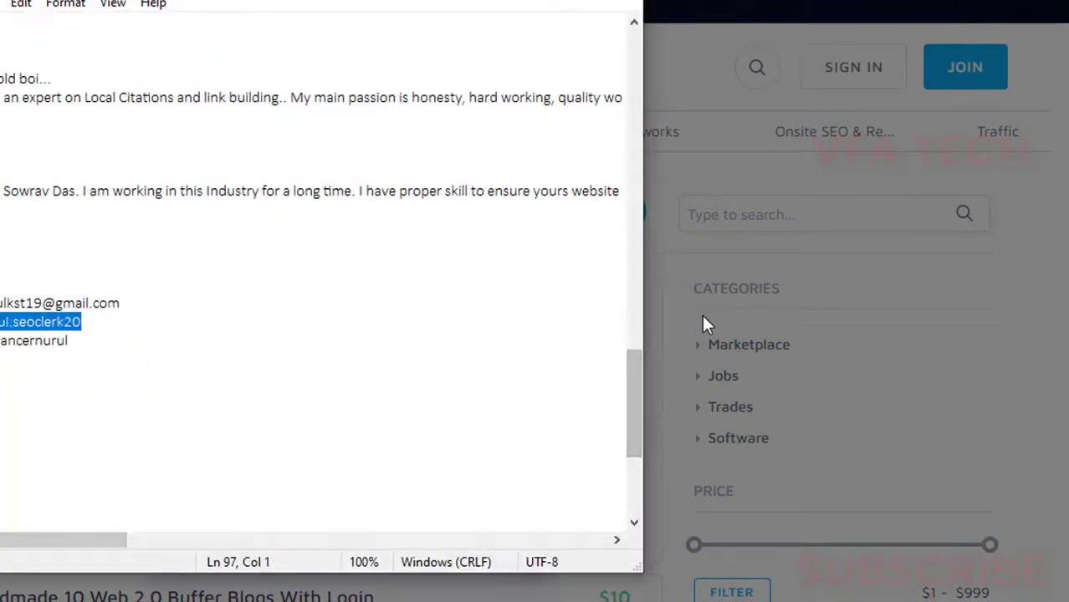
# Step: Paste the password into Password and Confirm Password and continue to the next sign-up step
pyautogui.click(529, 1)
pyautogui.hotkey('ctrl', 'v')
pyautogui.click(272, 425)
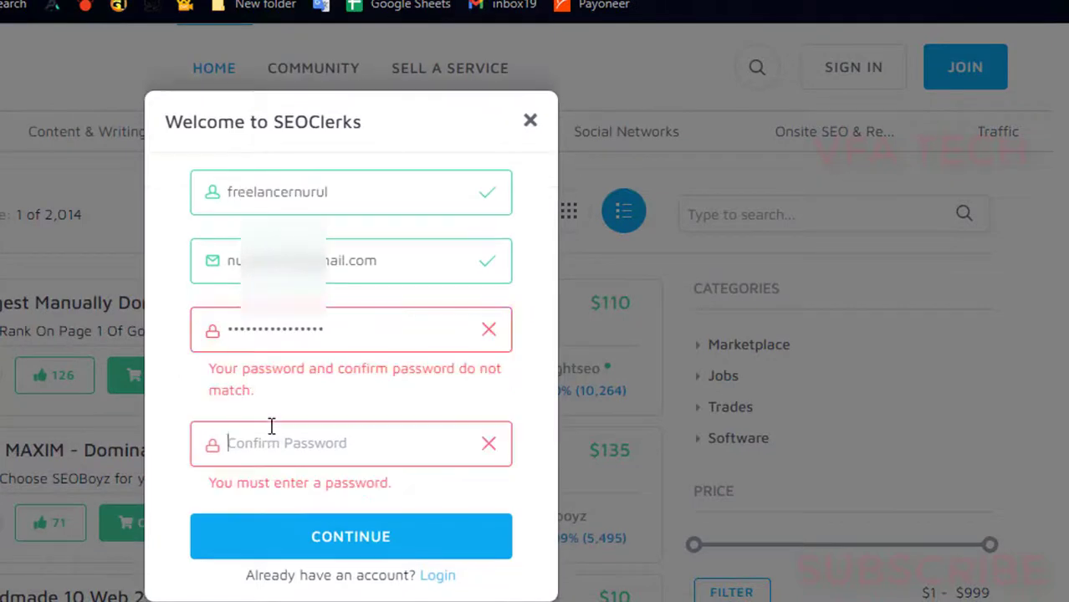
pyautogui.hotkey('ctrl', 'v')
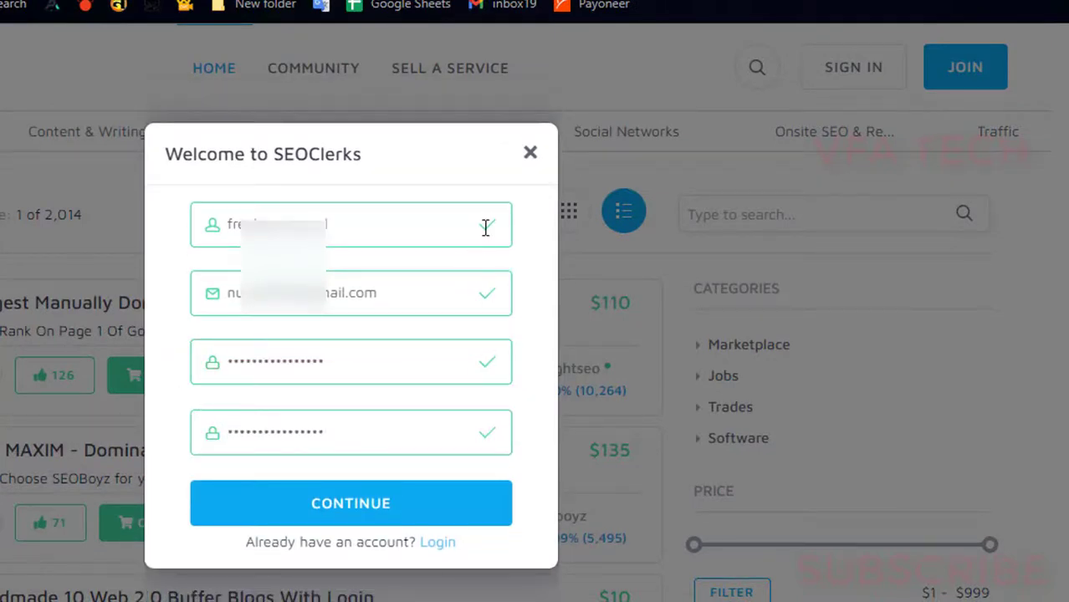
pyautogui.click(353, 508)
pyautogui.click(233, 276)
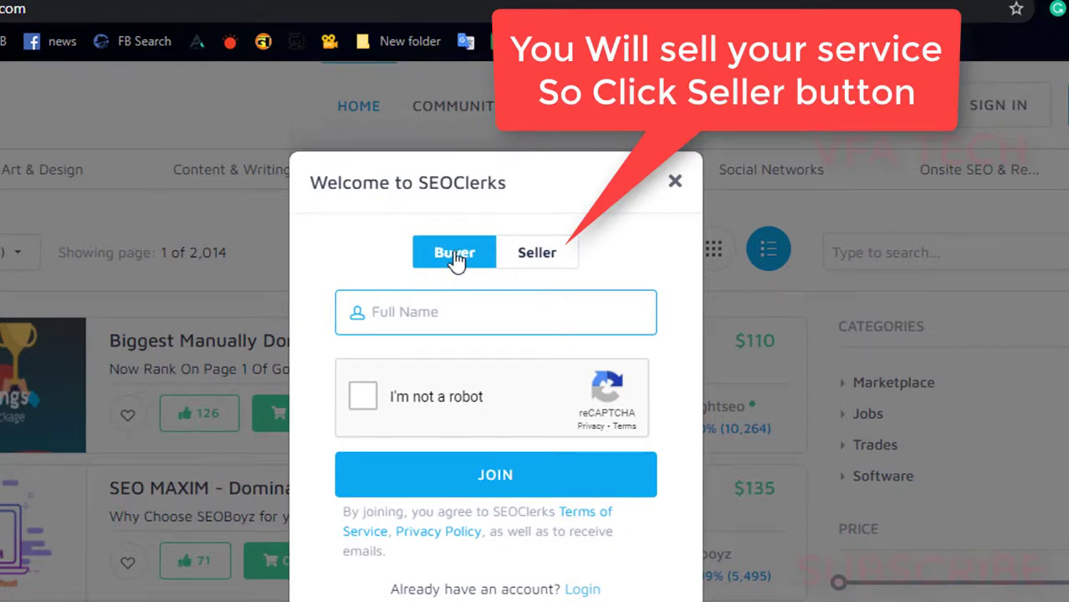
# Step: Switch the sign-up to a Seller account and enter the full name
pyautogui.click(520, 255)
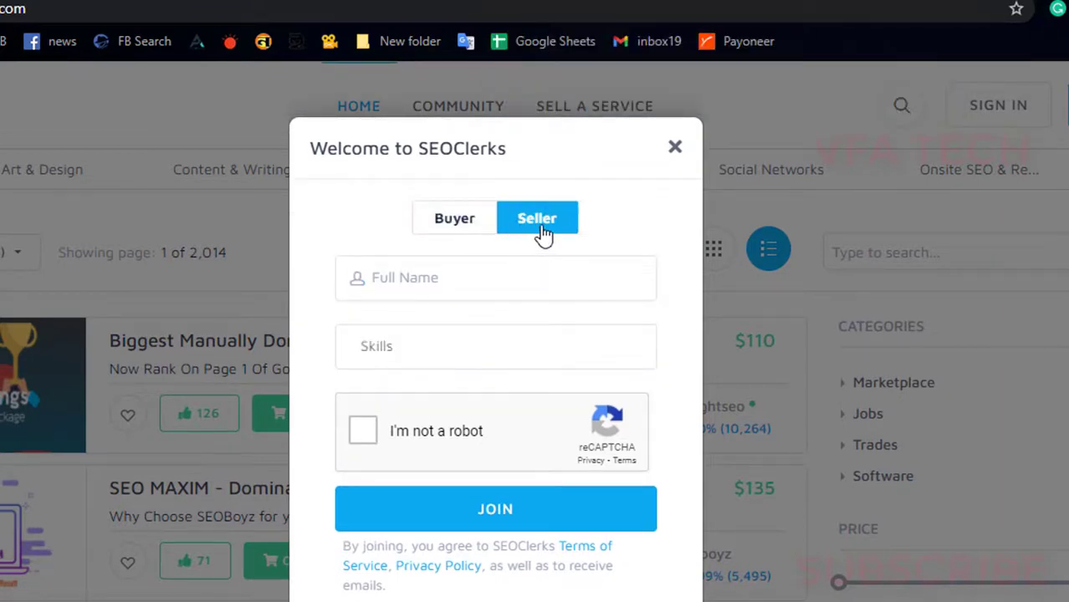
pyautogui.click(388, 281)
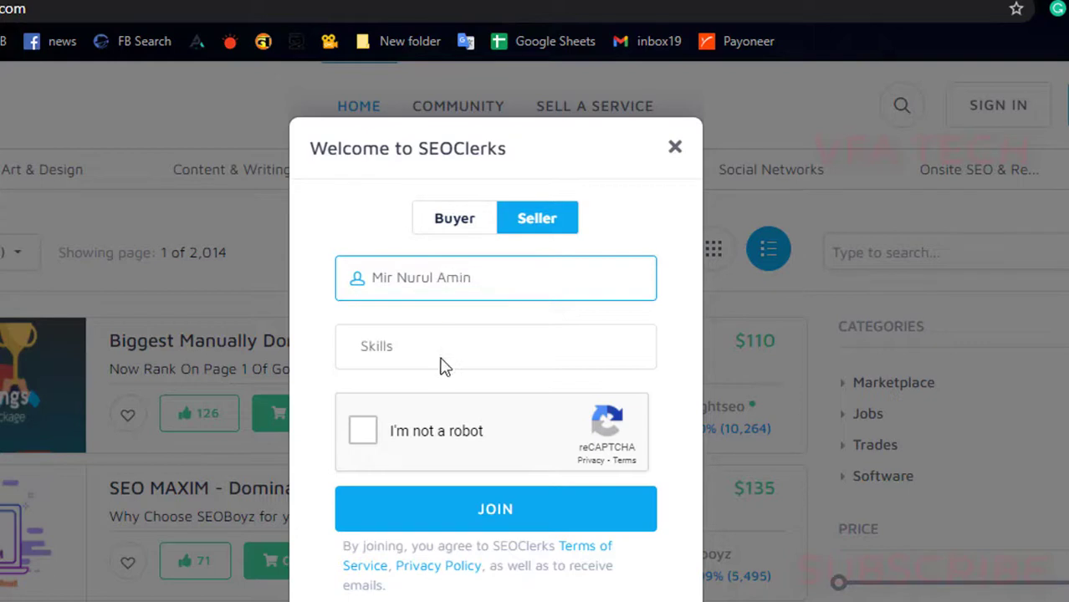
pyautogui.click(421, 353)
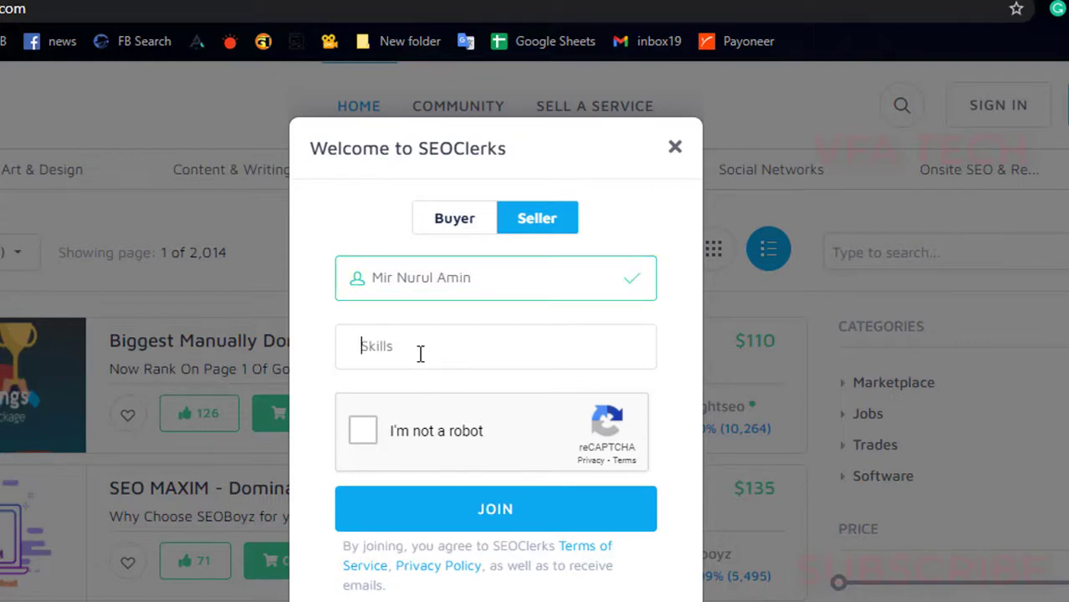
# Step: Add skill tags including seo and seo expert, pass the captcha, and join
pyautogui.write('seo')
pyautogui.press('Return')
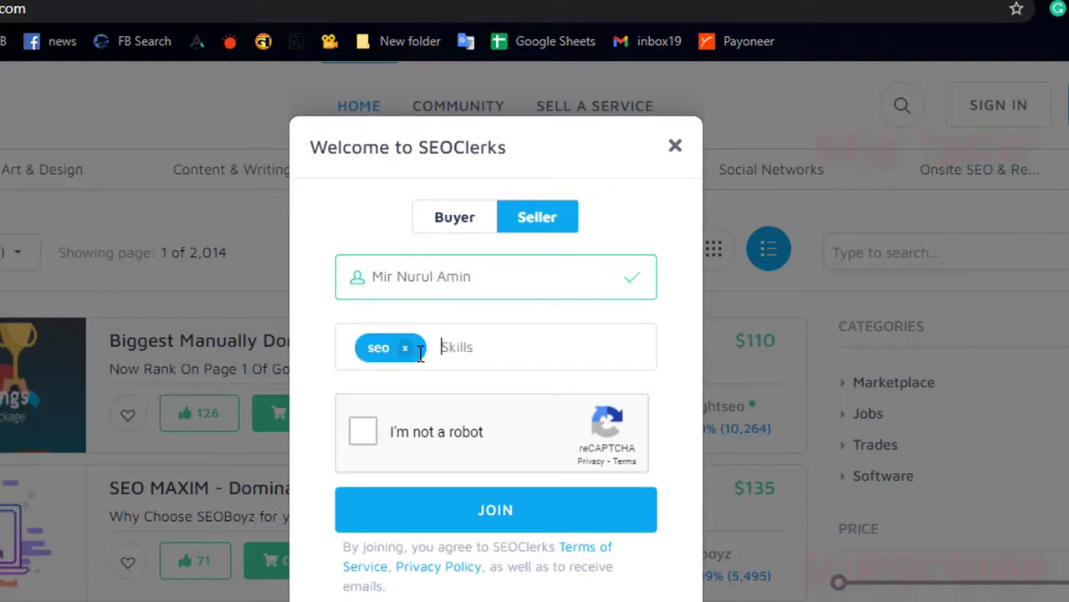
pyautogui.write('off')
pyautogui.press('BackSpace')
pyautogui.press('BackSpace')
pyautogui.press('BackSpace')
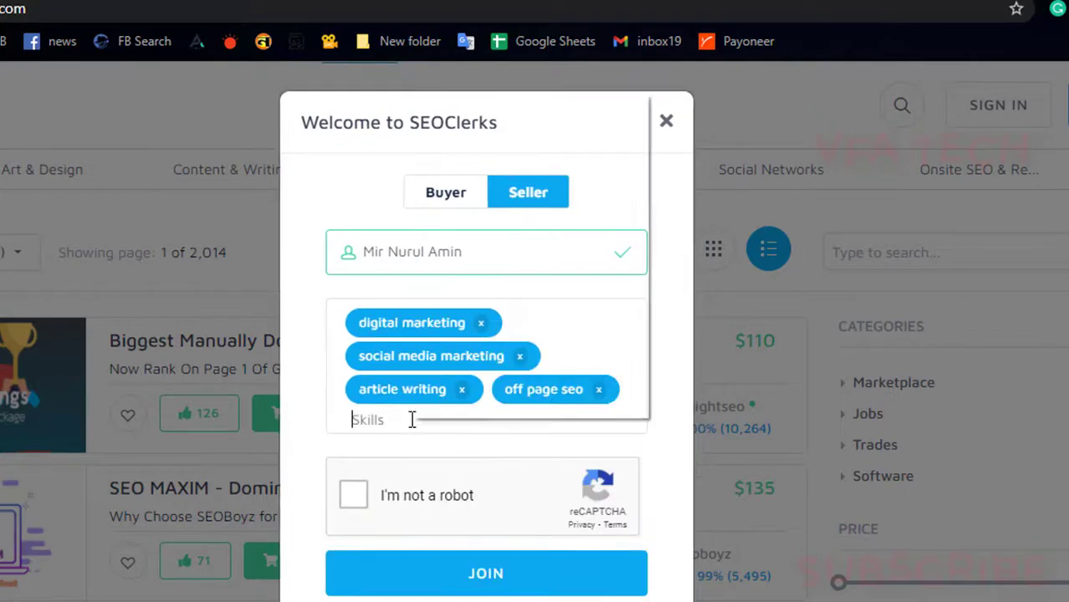
pyautogui.rightClick(411, 415)
pyautogui.click(476, 281)
pyautogui.press('Return')
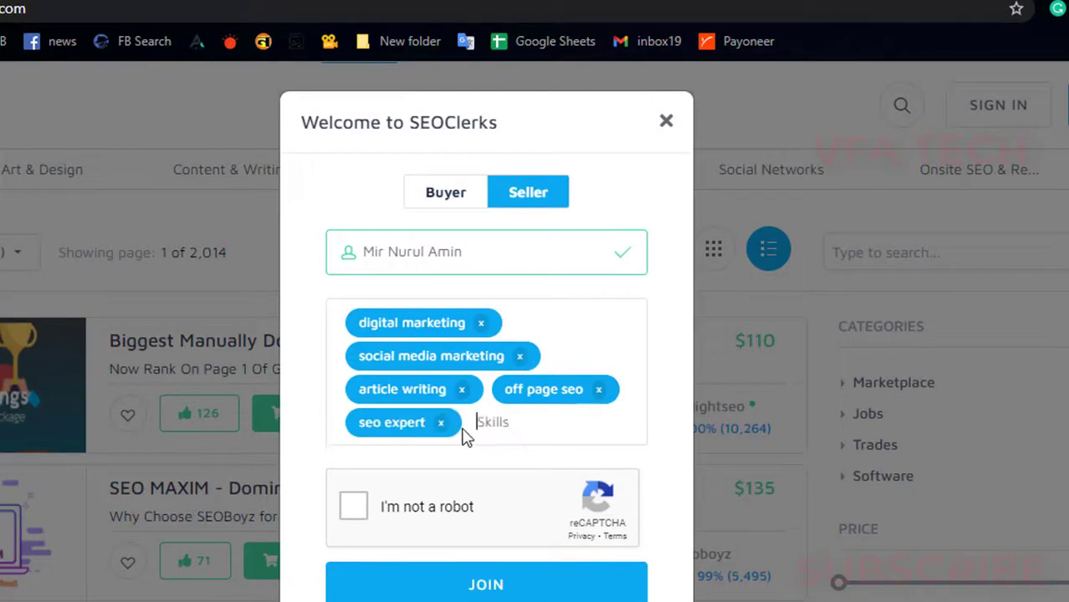
pyautogui.click(353, 507)
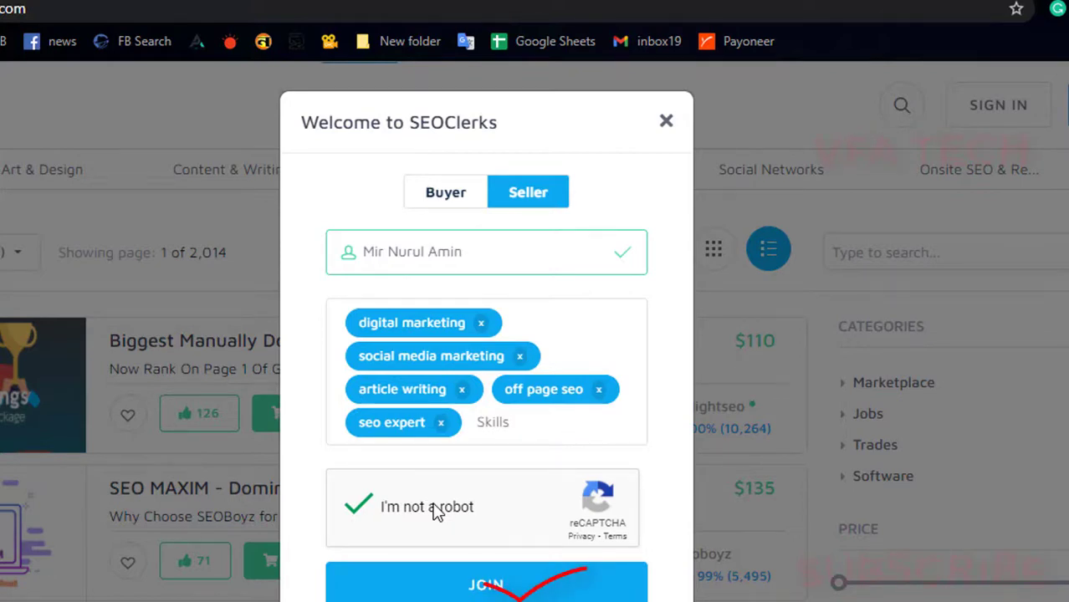
pyautogui.click(446, 585)
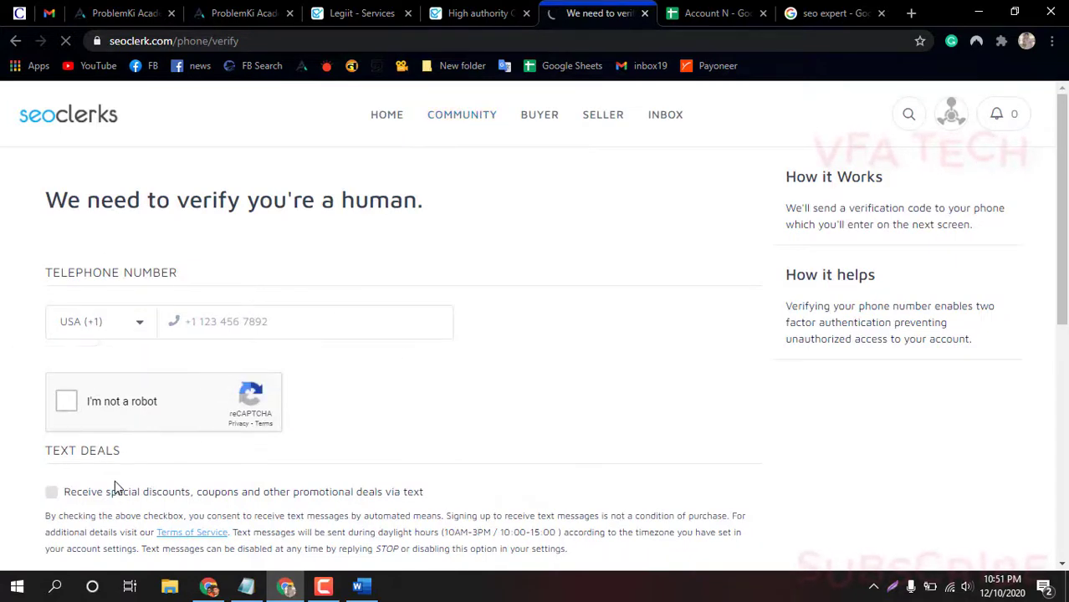
# Step: Choose Bangladesh (+880) as the country code and enter the mobile number
pyautogui.click(99, 319)
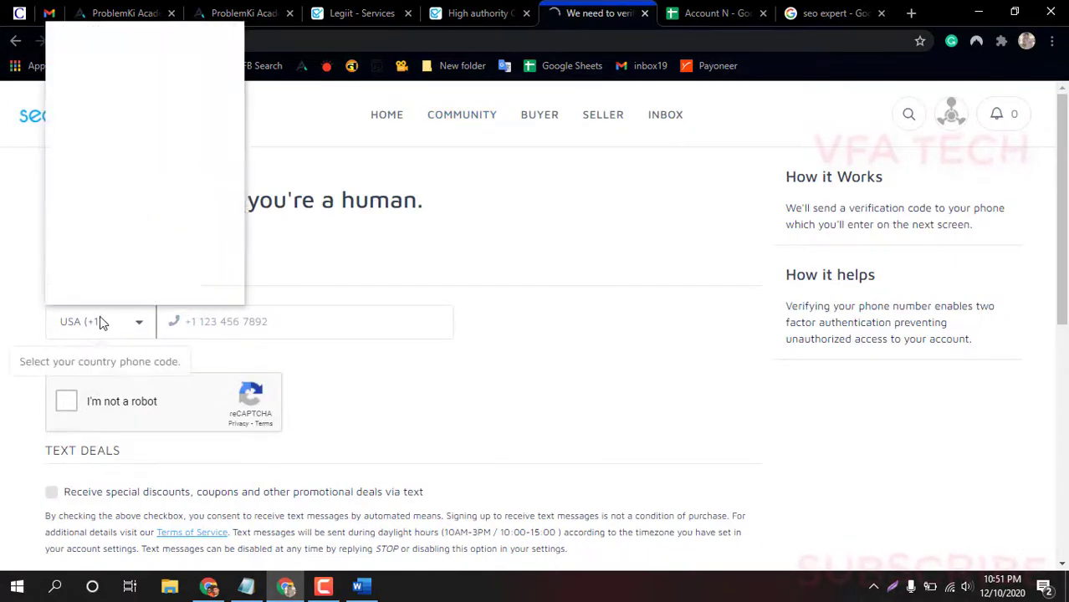
pyautogui.scroll(-1, 96, 293)
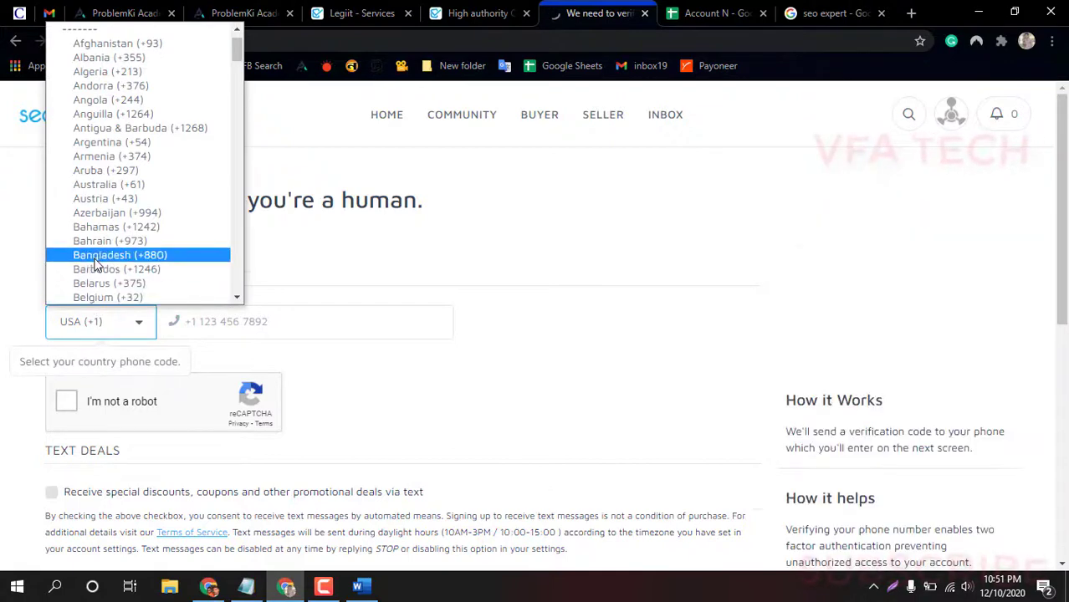
pyautogui.click(96, 254)
pyautogui.click(203, 320)
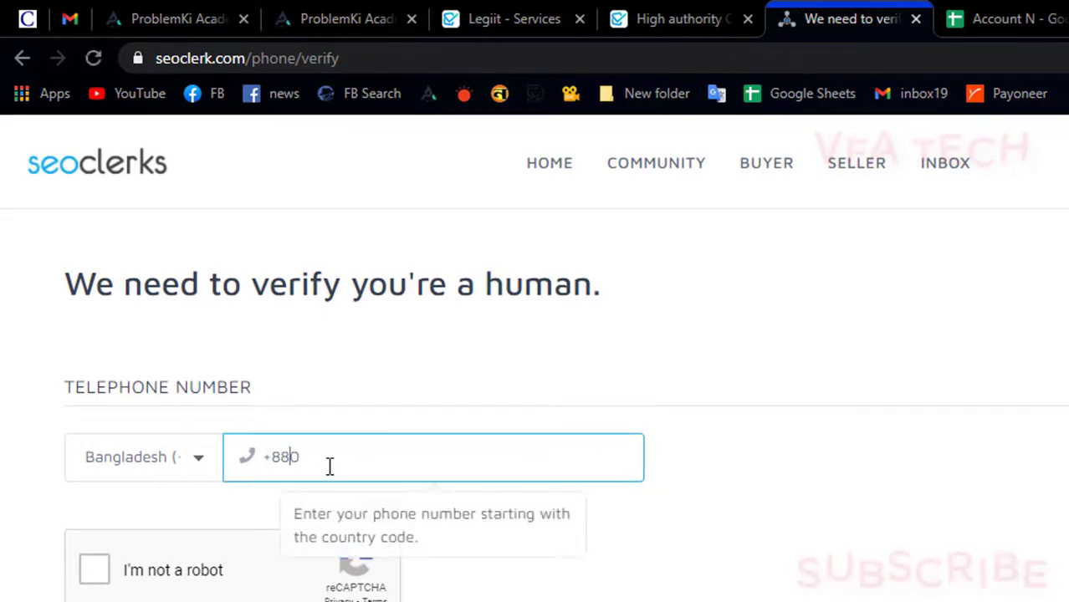
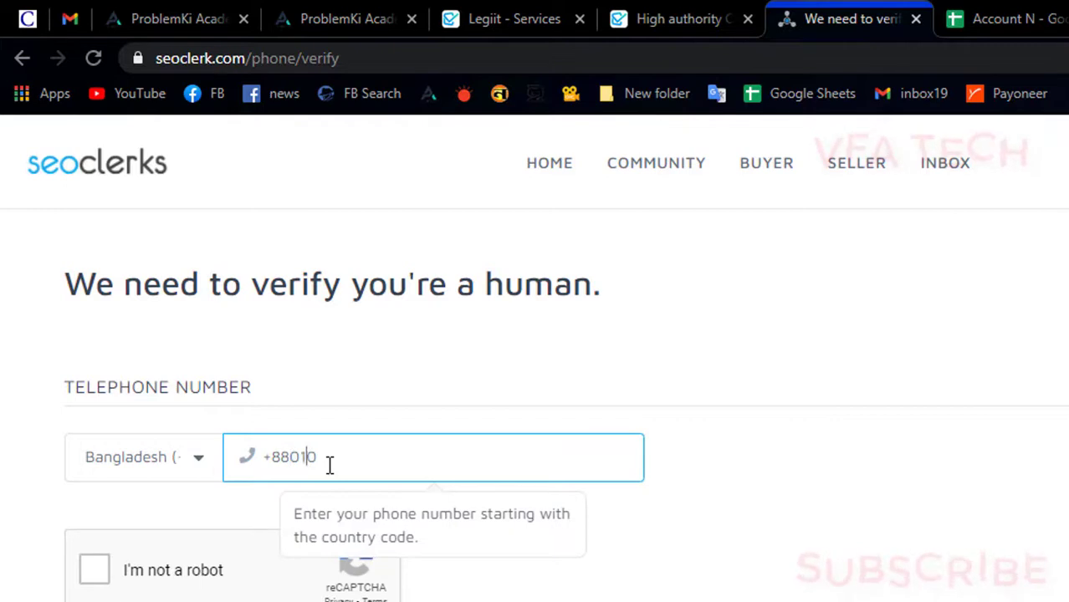
pyautogui.press('Delete')
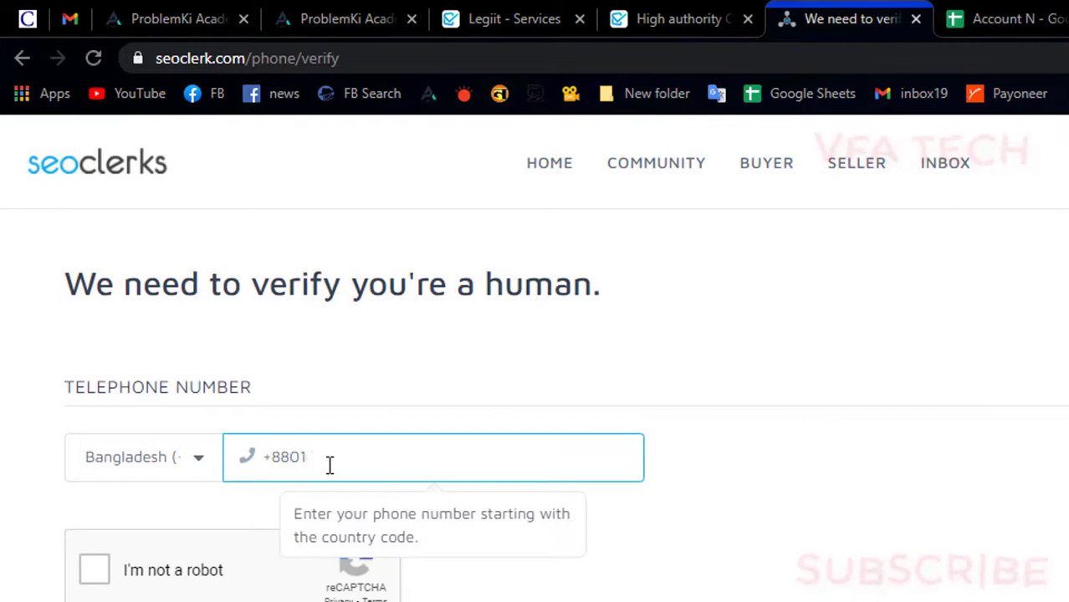
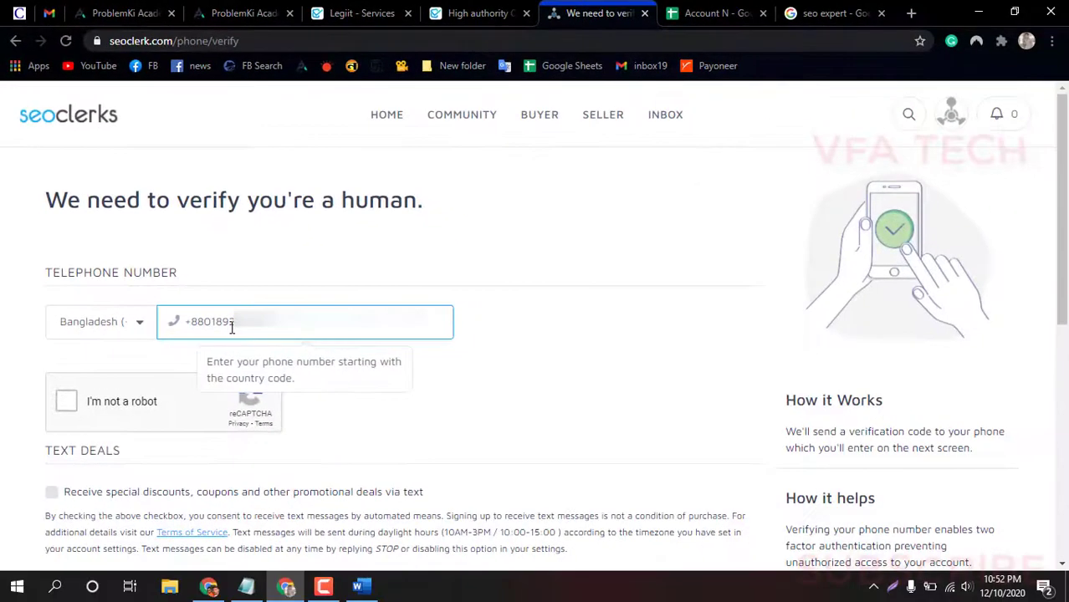
# Step: Pass the I'm not a robot check and submit the number with VERIFY
pyautogui.click(66, 402)
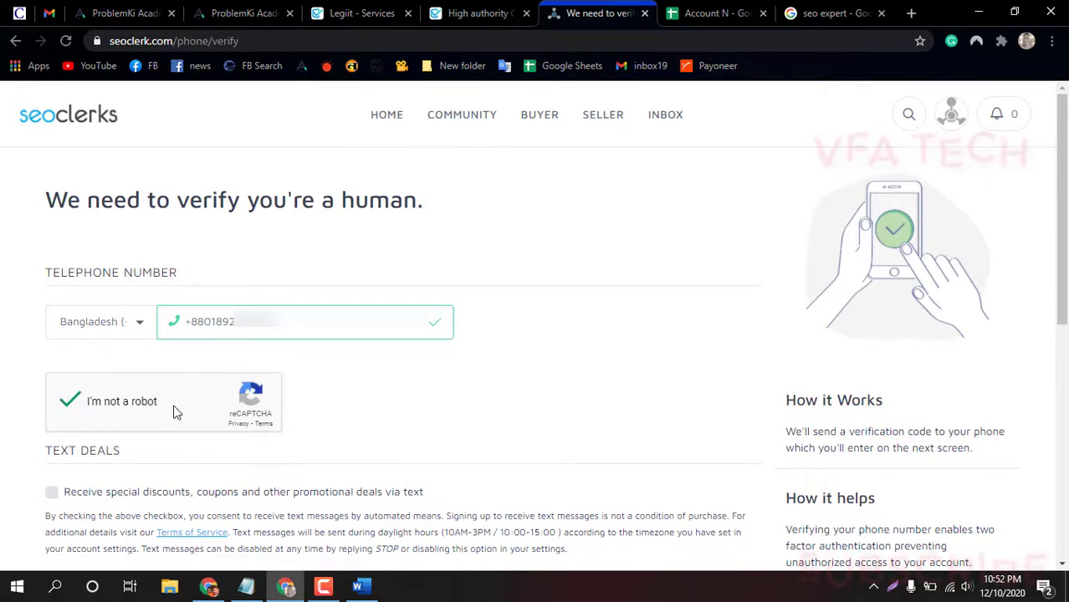
pyautogui.scroll(-2, 206, 374)
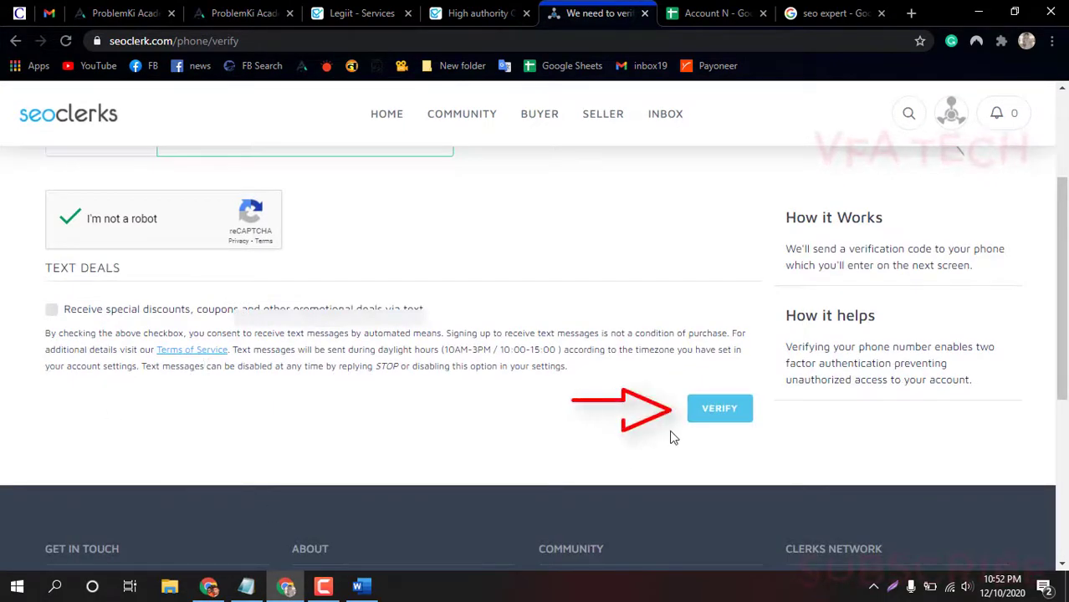
pyautogui.click(707, 408)
pyautogui.scroll(2, 401, 363)
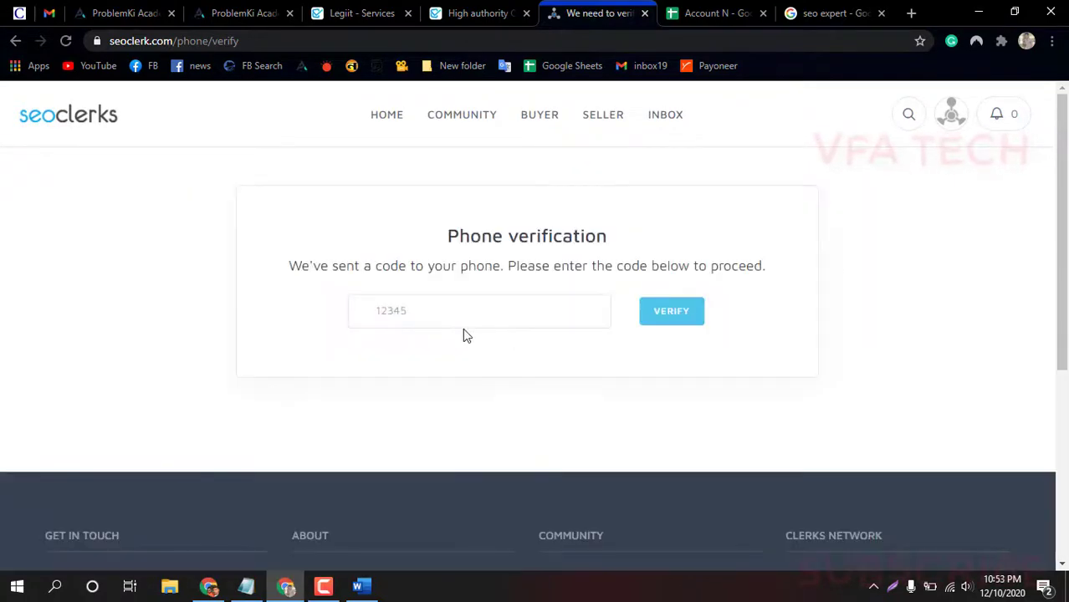
# Step: Submit the texted verification code, then go to the account Security settings
pyautogui.click(434, 313)
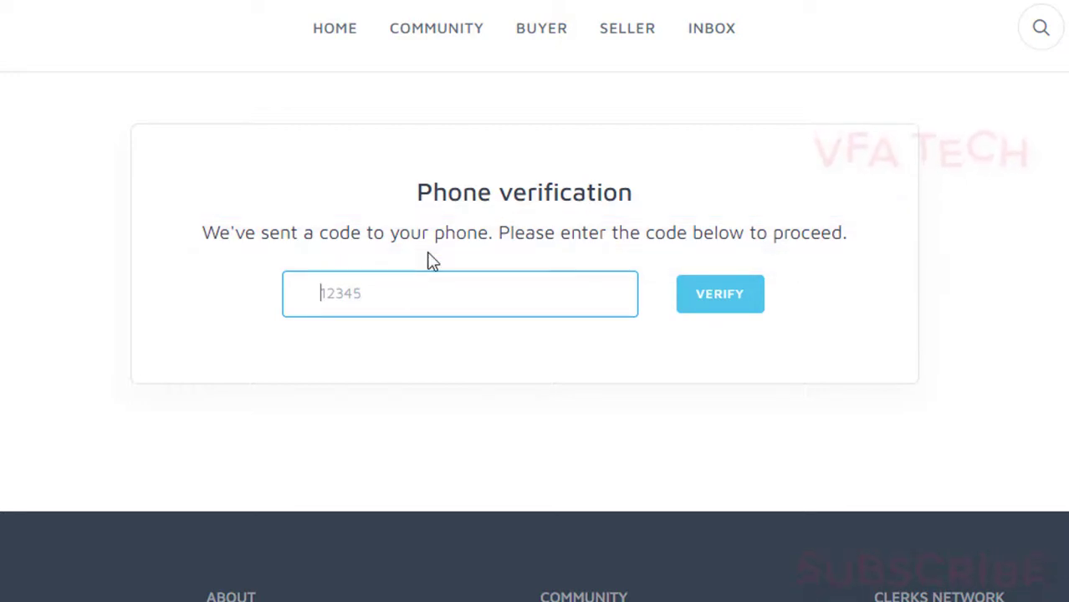
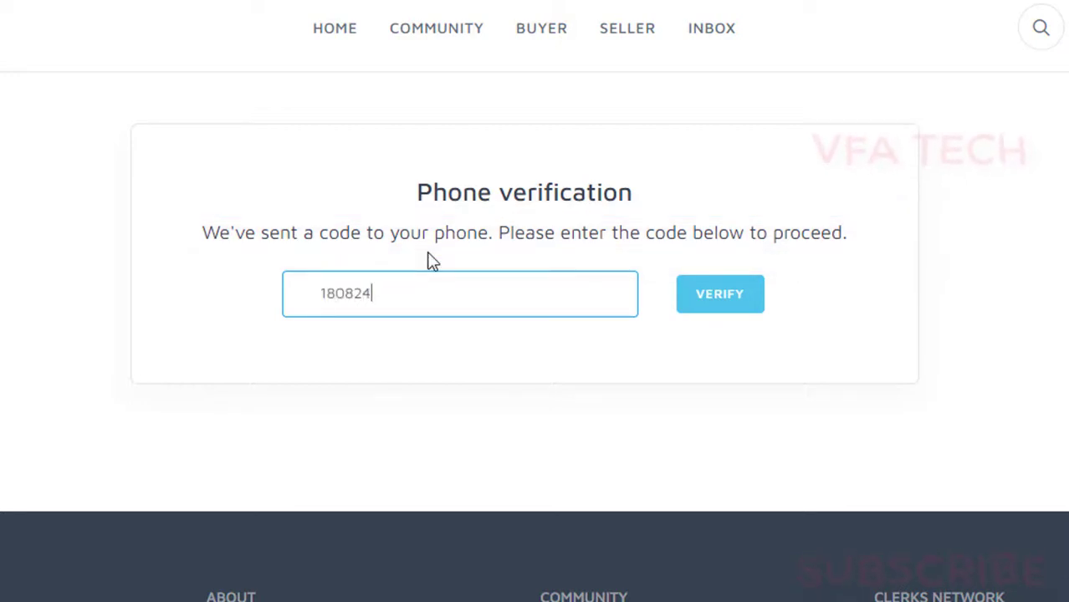
pyautogui.click(694, 299)
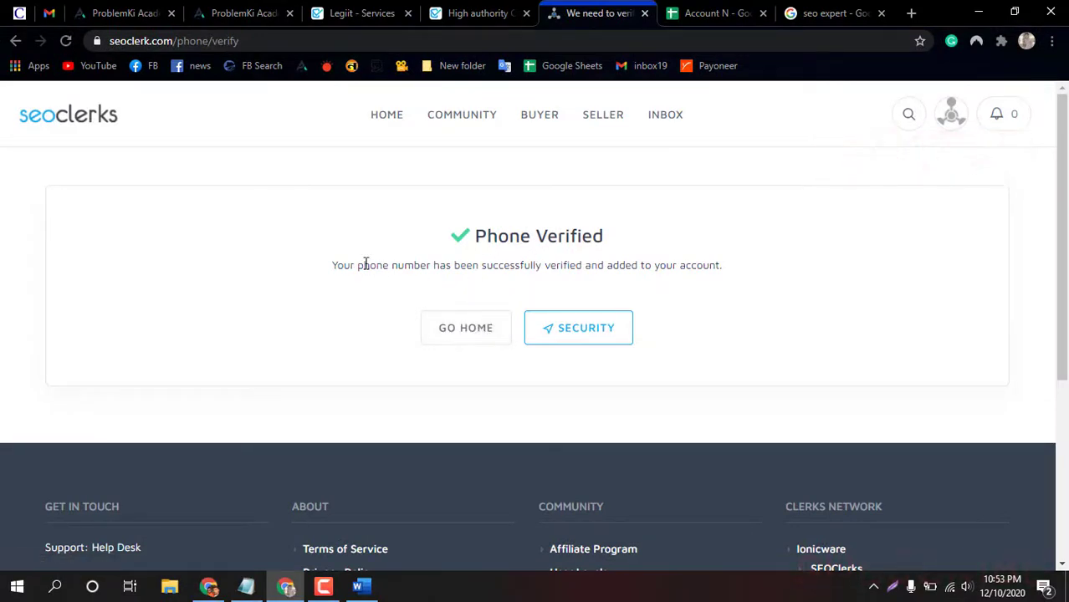
pyautogui.click(591, 338)
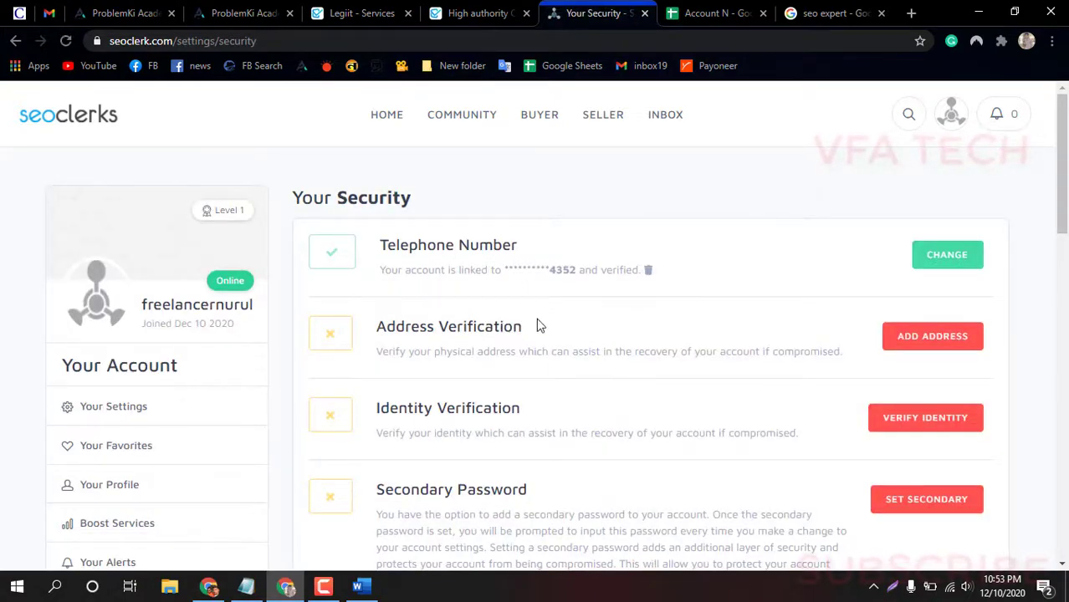
# Step: Review the Address and Identity Verification rows, then switch to the Gmail inbox tab
pyautogui.tripleClick(389, 333)
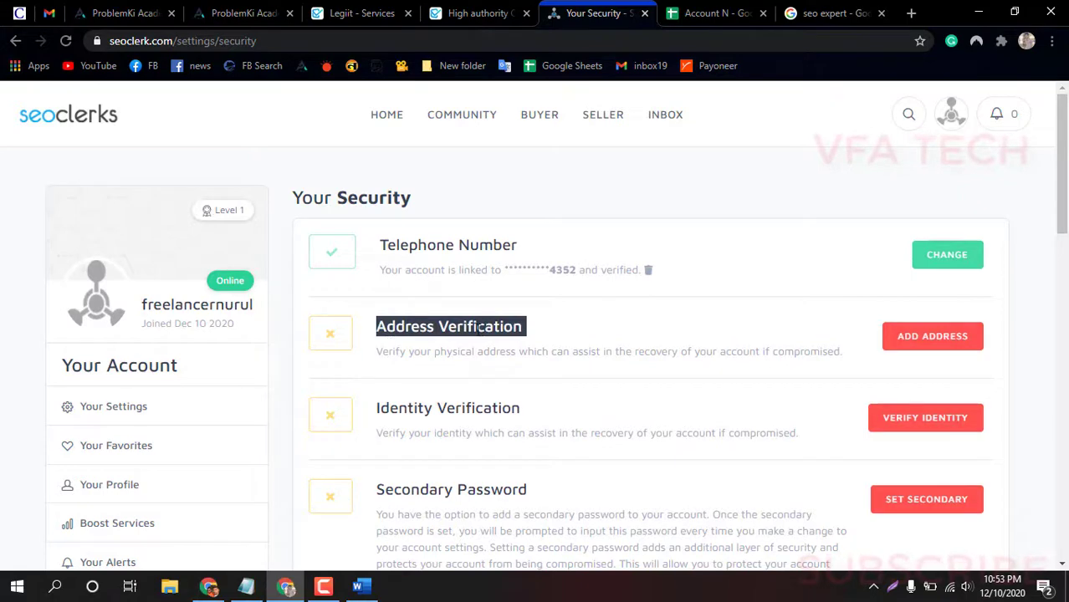
pyautogui.click(472, 347)
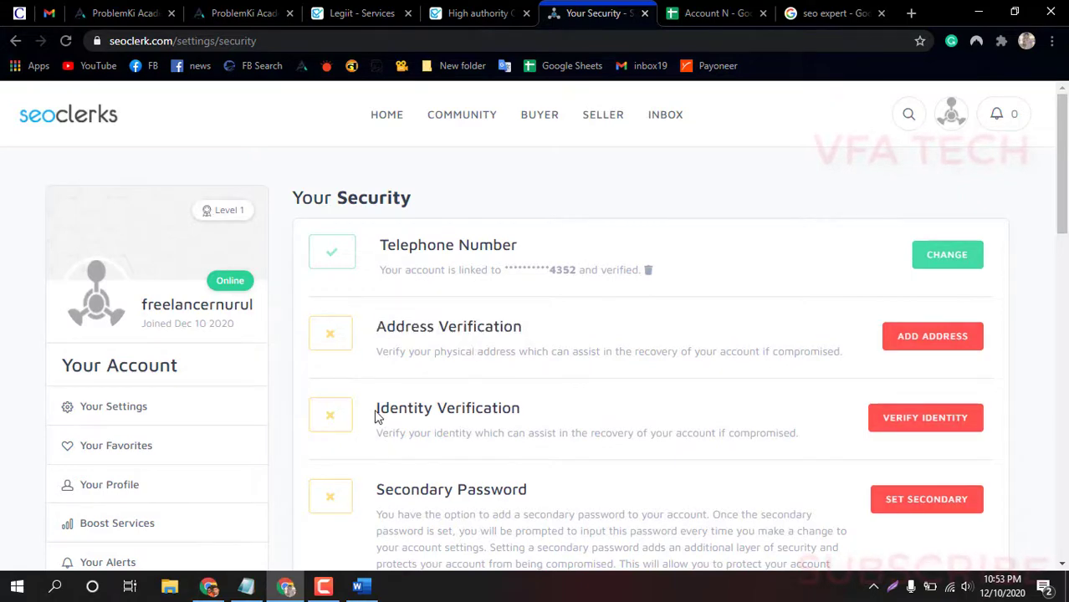
pyautogui.moveTo(376, 417); pyautogui.dragTo(573, 416)
pyautogui.scroll(-2, 525, 399)
pyautogui.click(396, 323)
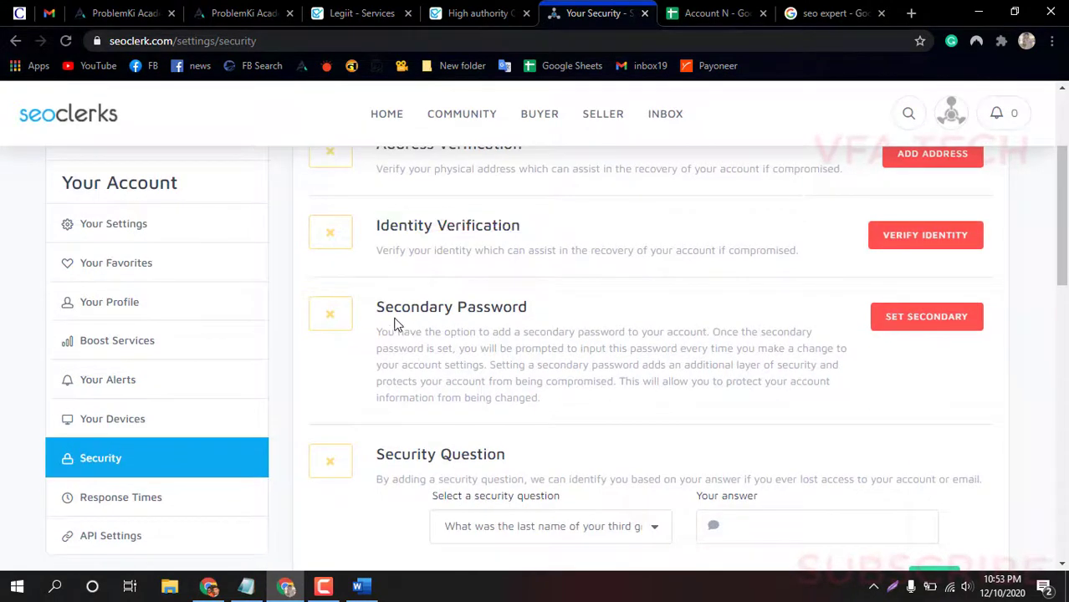
pyautogui.scroll(2, 440, 389)
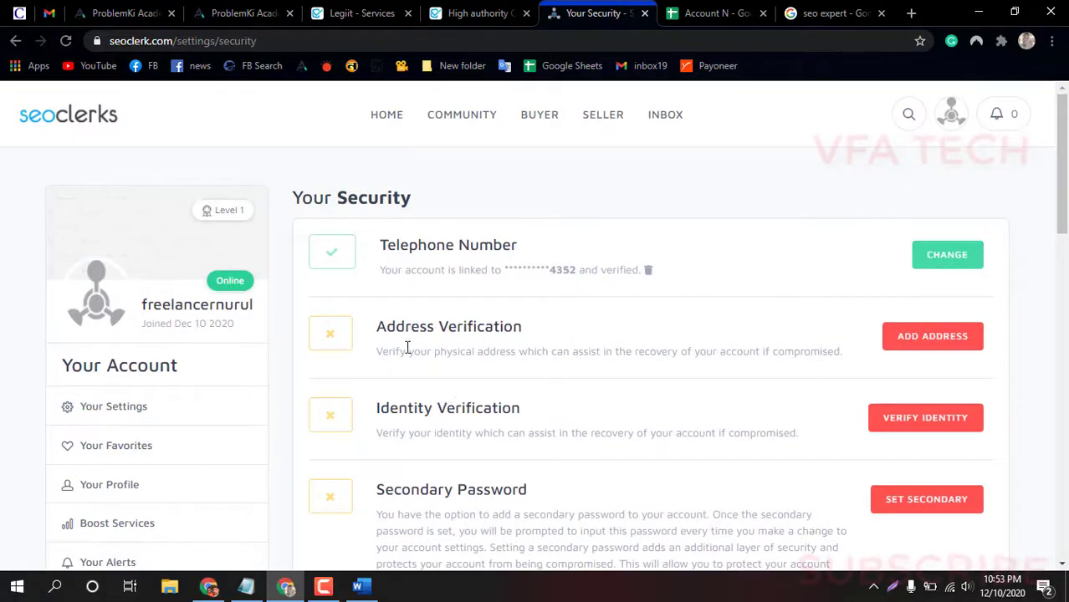
pyautogui.moveTo(395, 352); pyautogui.dragTo(781, 353)
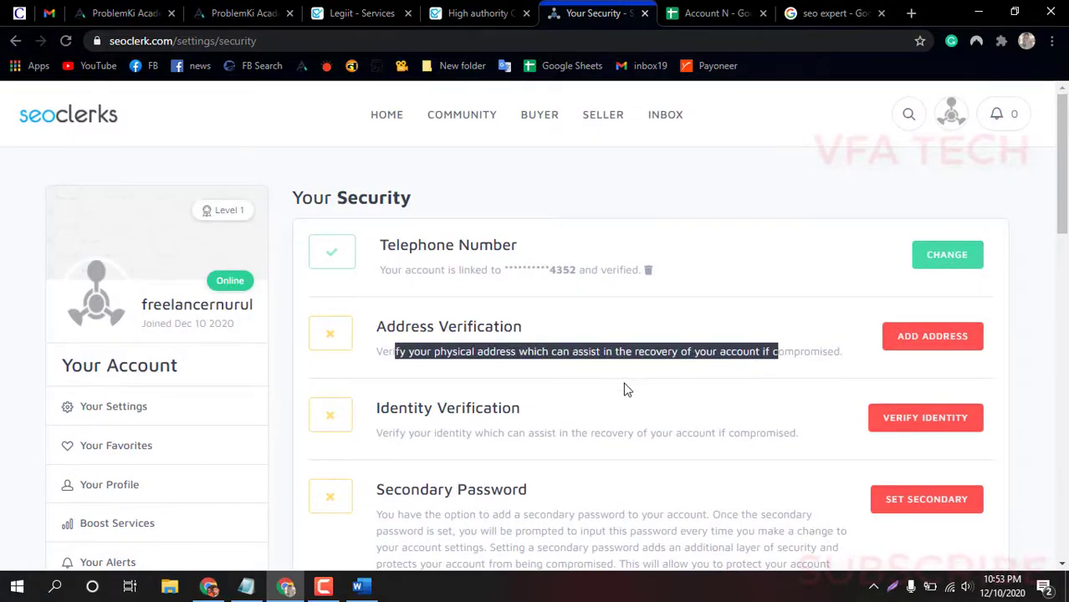
pyautogui.click(518, 428)
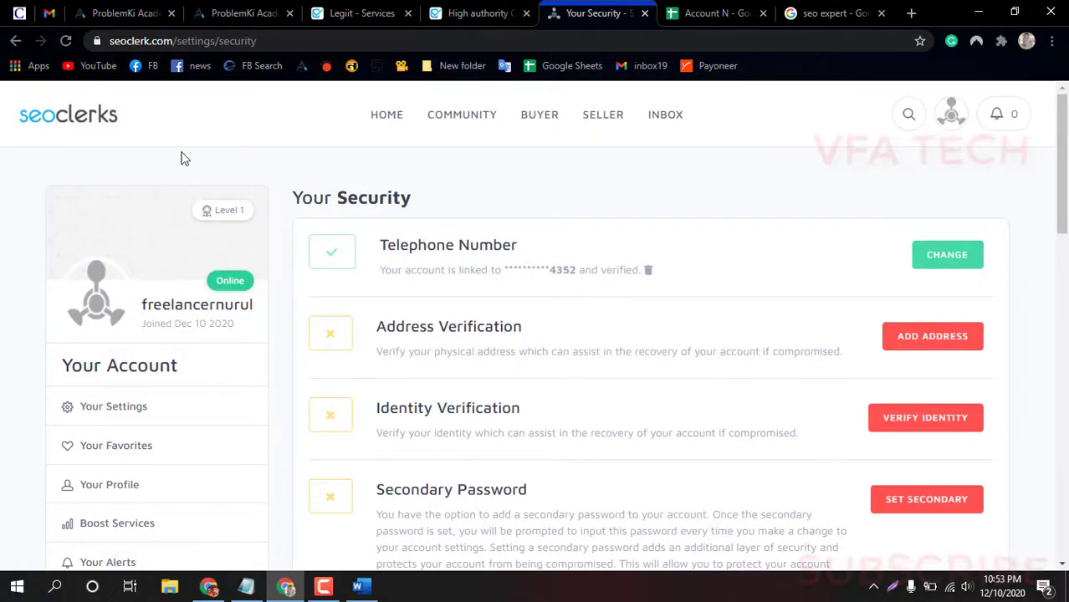
pyautogui.click(48, 12)
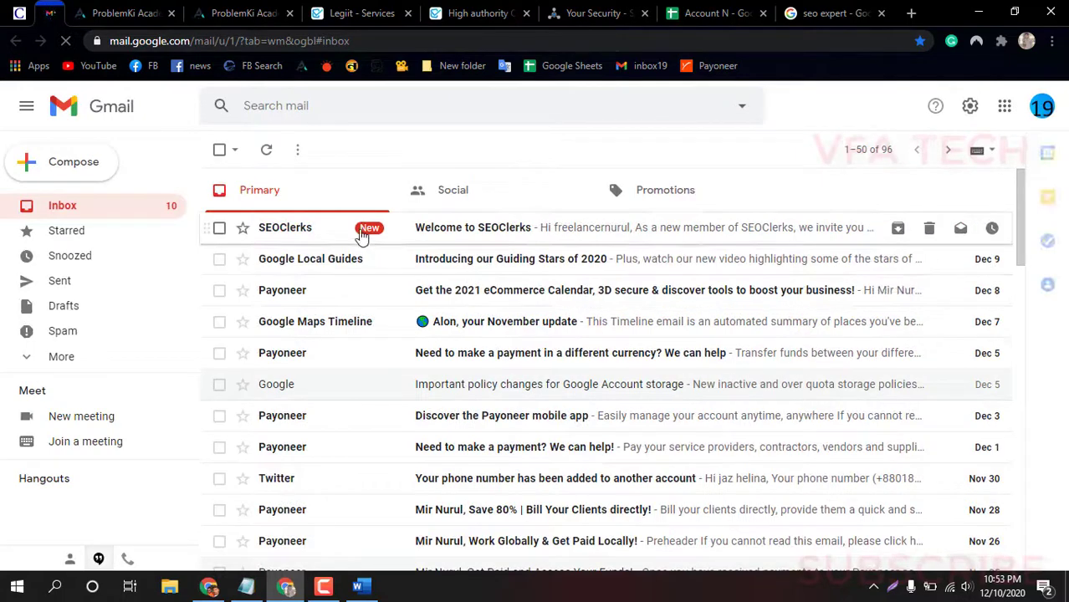
# Step: Open the Welcome to SEOClerks email and follow its email confirmation link
pyautogui.click(361, 233)
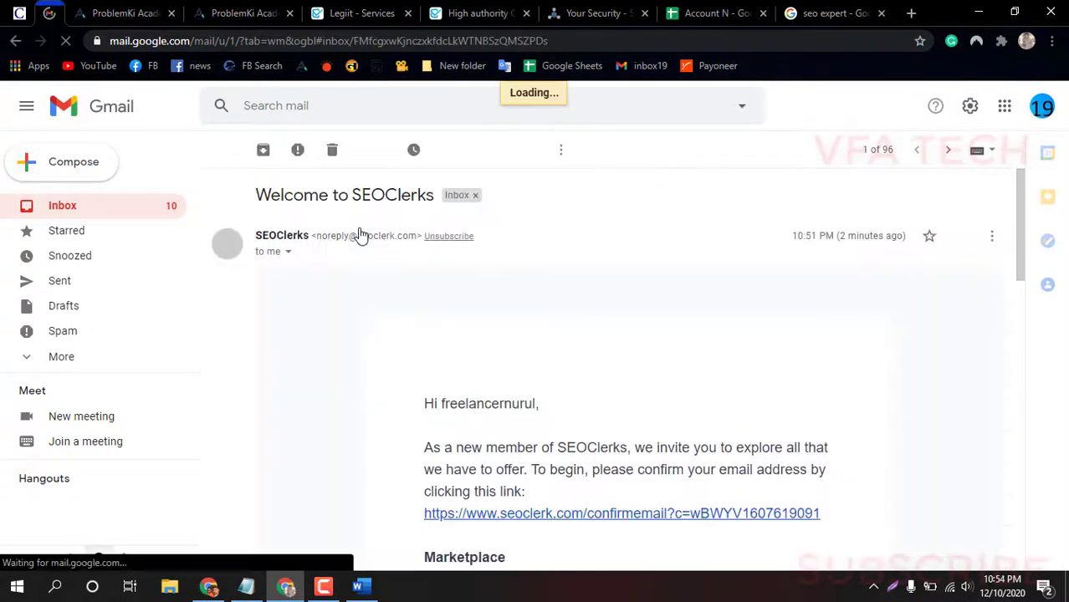
pyautogui.scroll(-3, 580, 524)
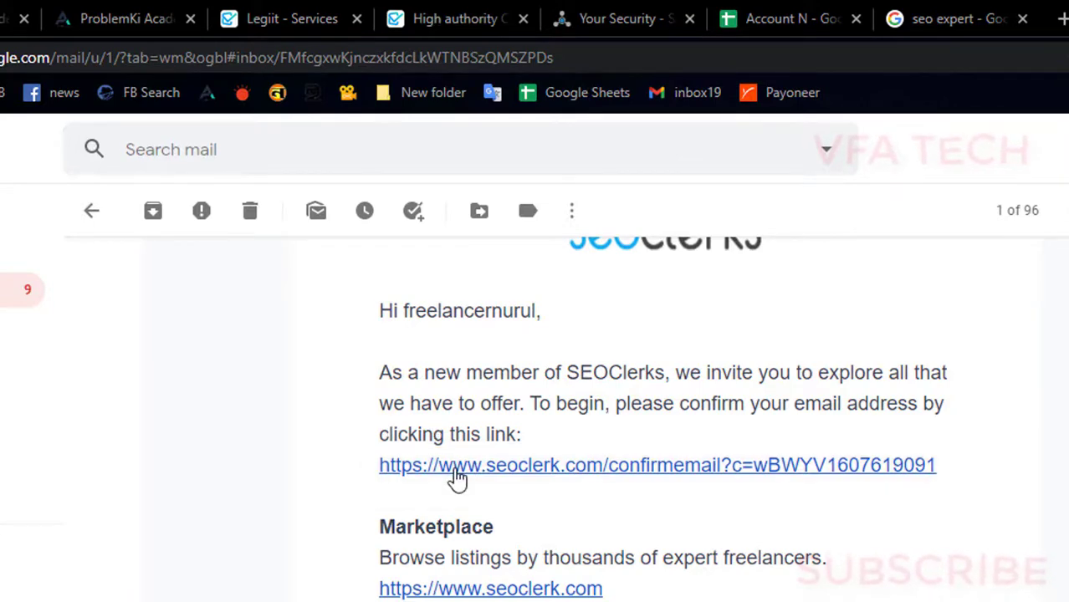
pyautogui.click(458, 467)
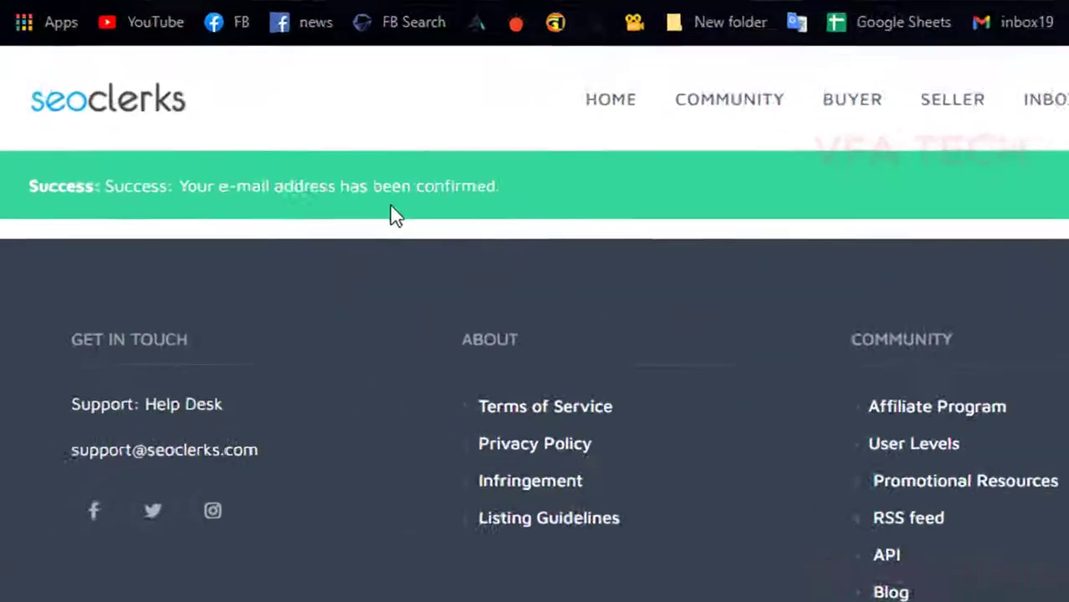
# Step: Check the email-confirmed message, close the old Your Security tab, and open account settings
pyautogui.moveTo(114, 186); pyautogui.dragTo(563, 197)
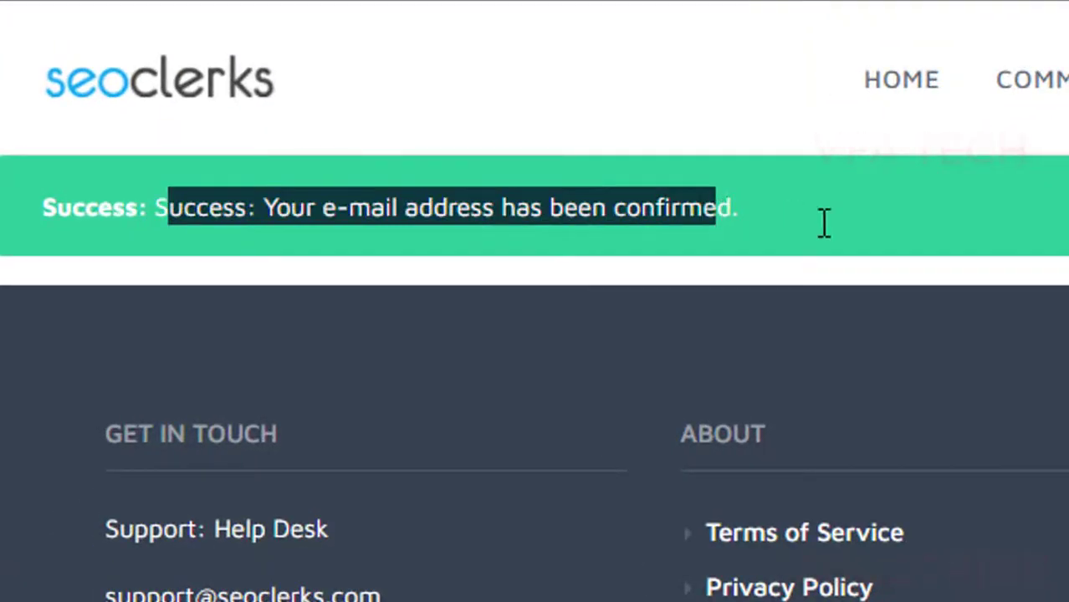
pyautogui.click(826, 226)
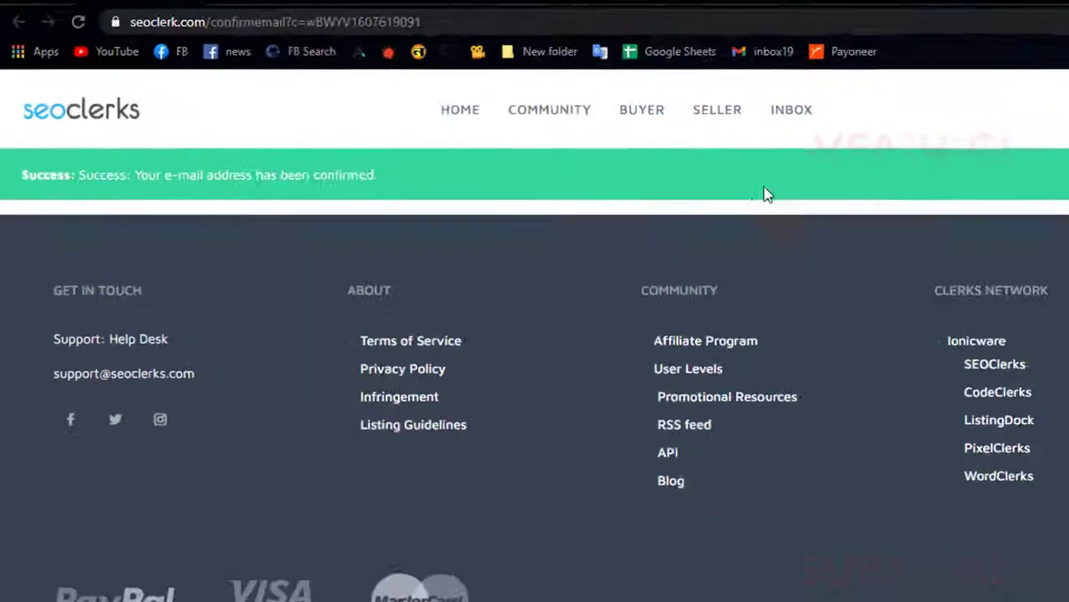
pyautogui.click(951, 115)
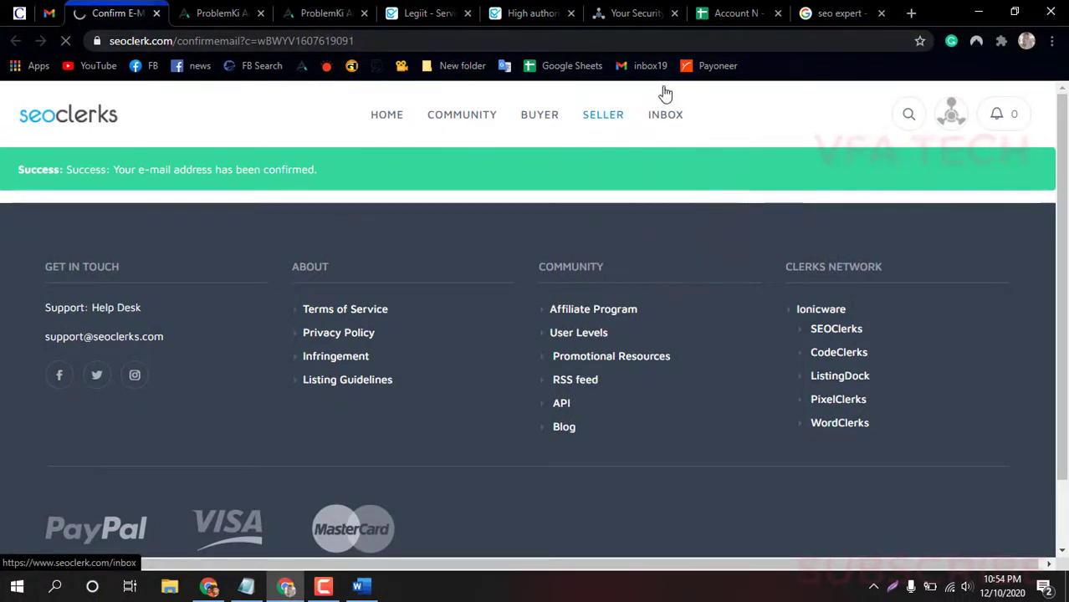
pyautogui.click(675, 12)
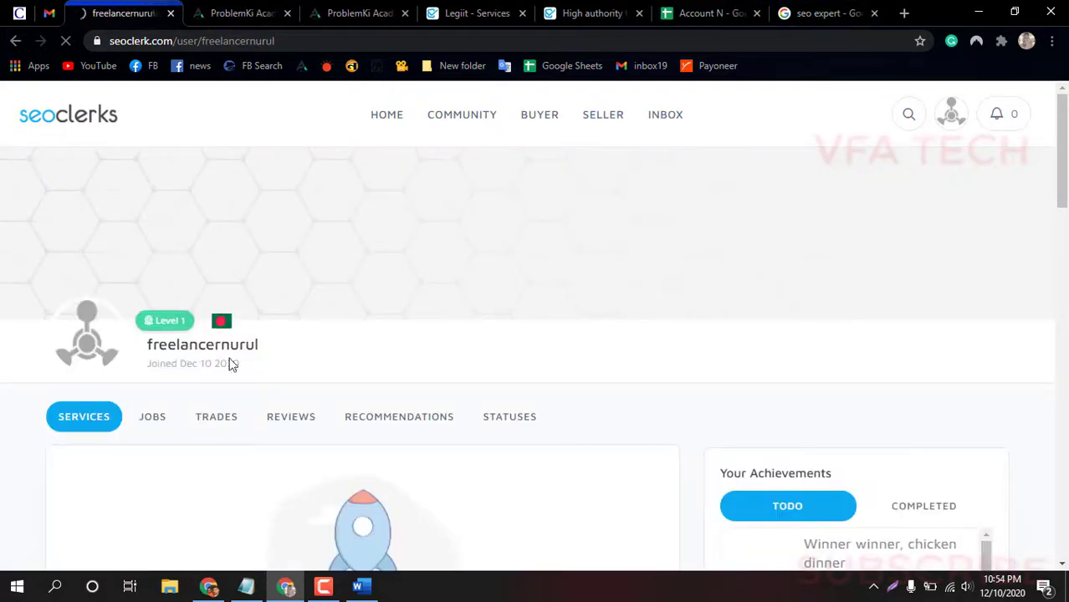
pyautogui.scroll(-4, 213, 356)
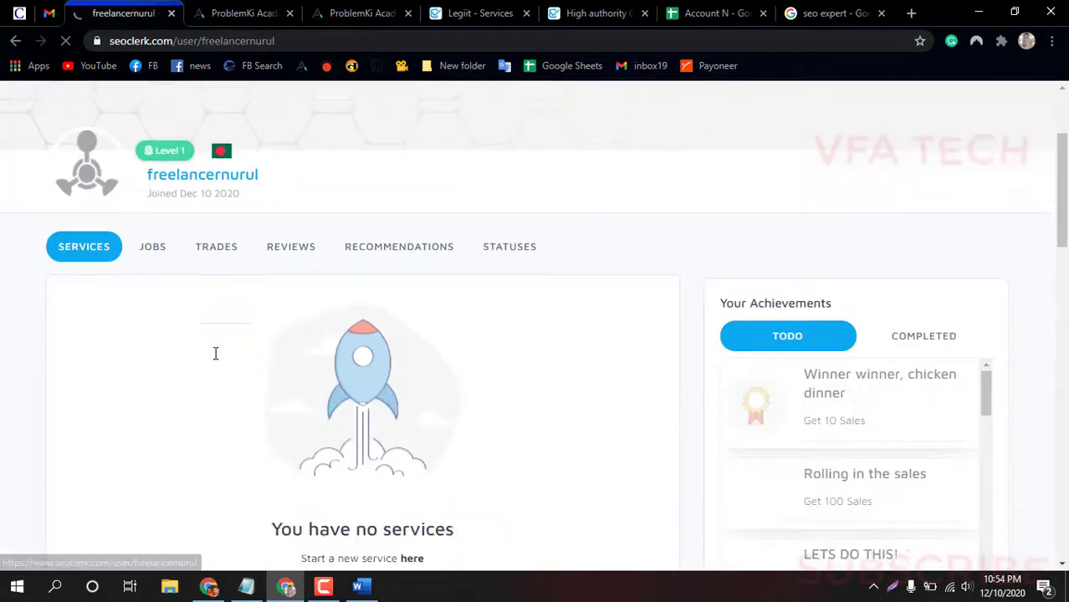
pyautogui.scroll(2, 711, 439)
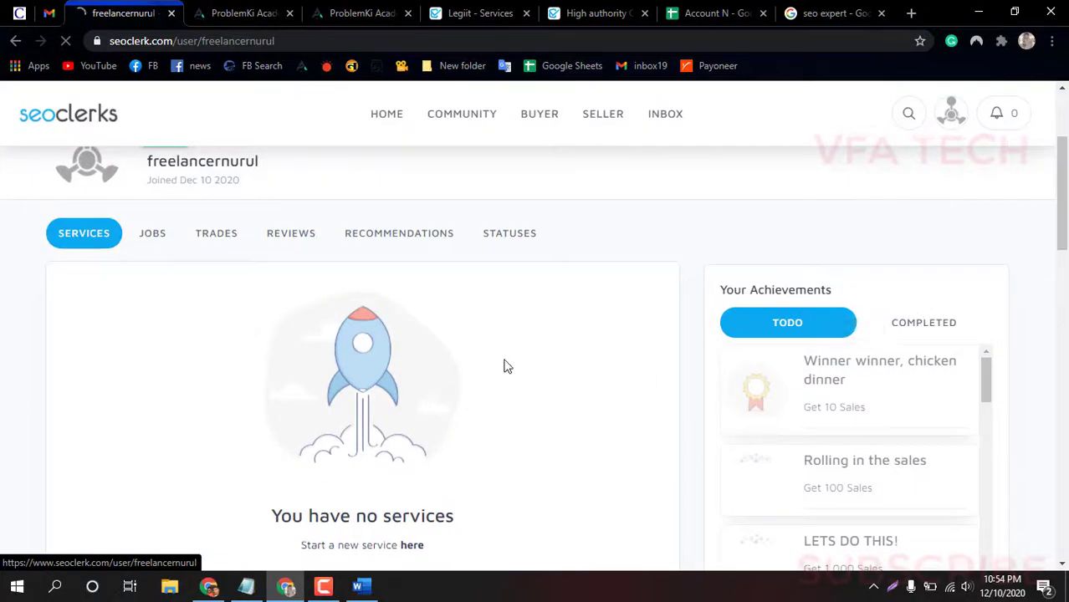
pyautogui.scroll(2, 527, 373)
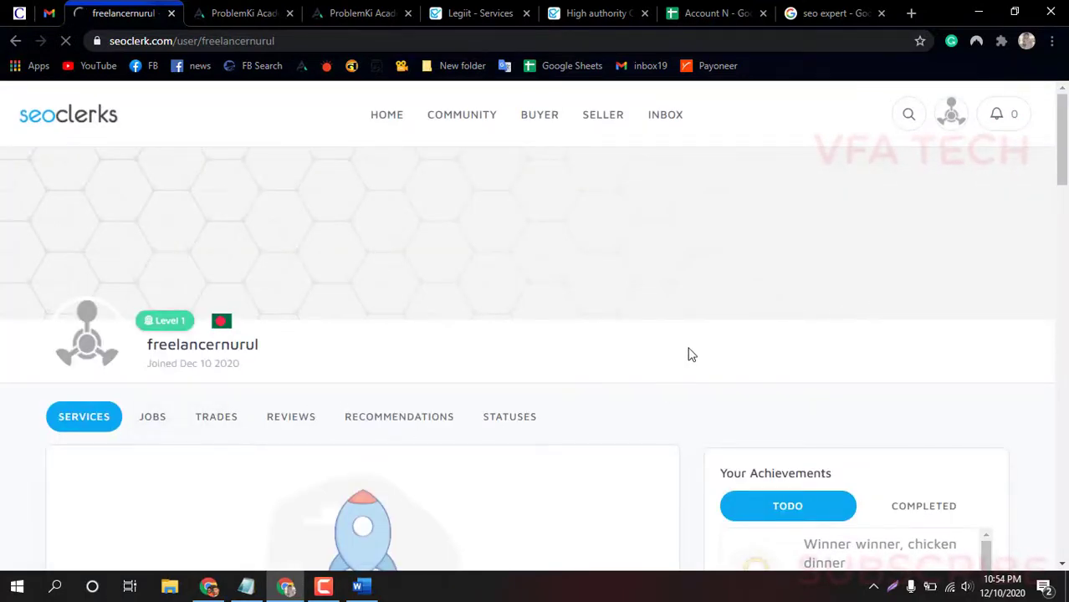
pyautogui.click(950, 112)
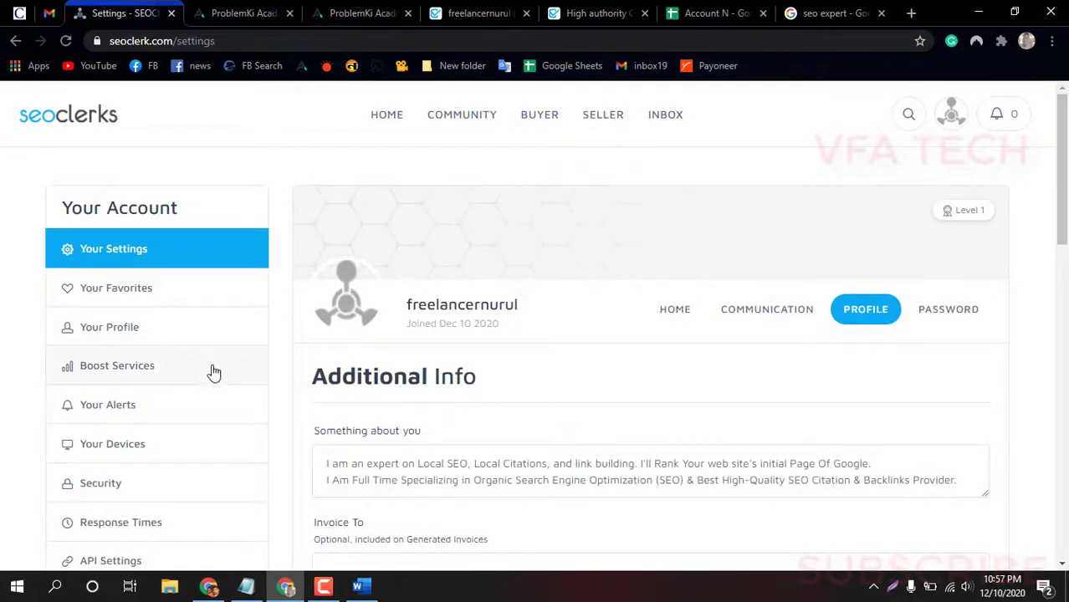
# Step: Open the Profile Picture upload window from the settings page
pyautogui.scroll(-15, 209, 370)
pyautogui.scroll(4, 208, 369)
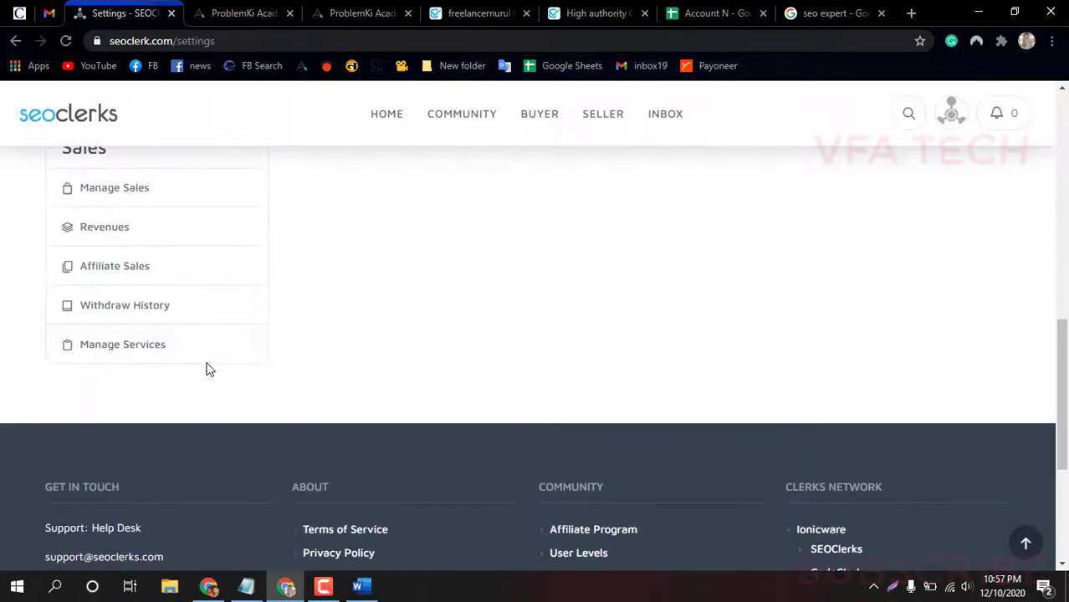
pyautogui.scroll(10, 209, 370)
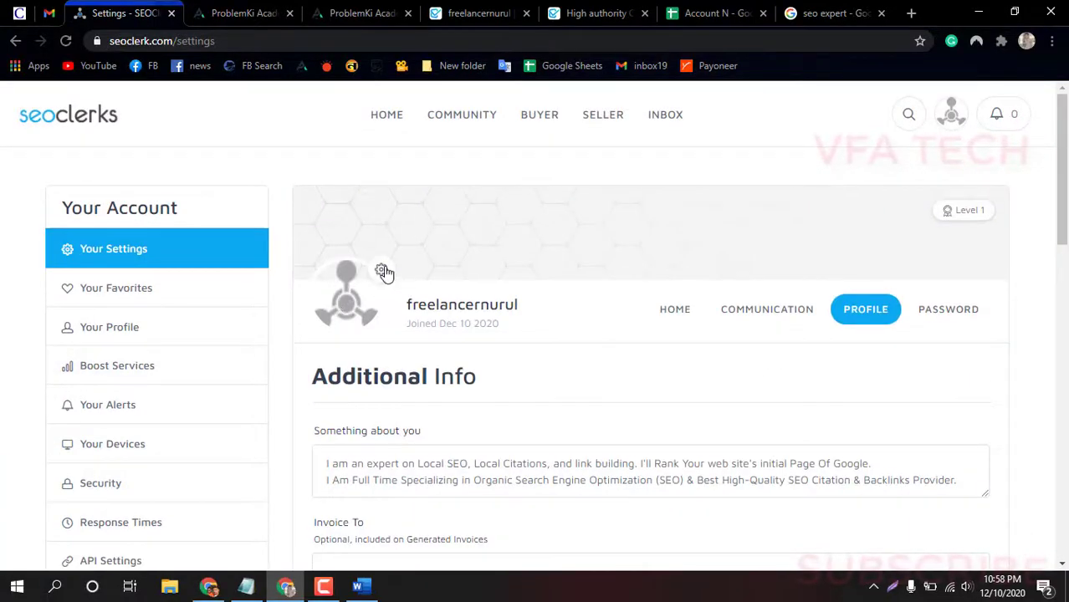
pyautogui.click(382, 272)
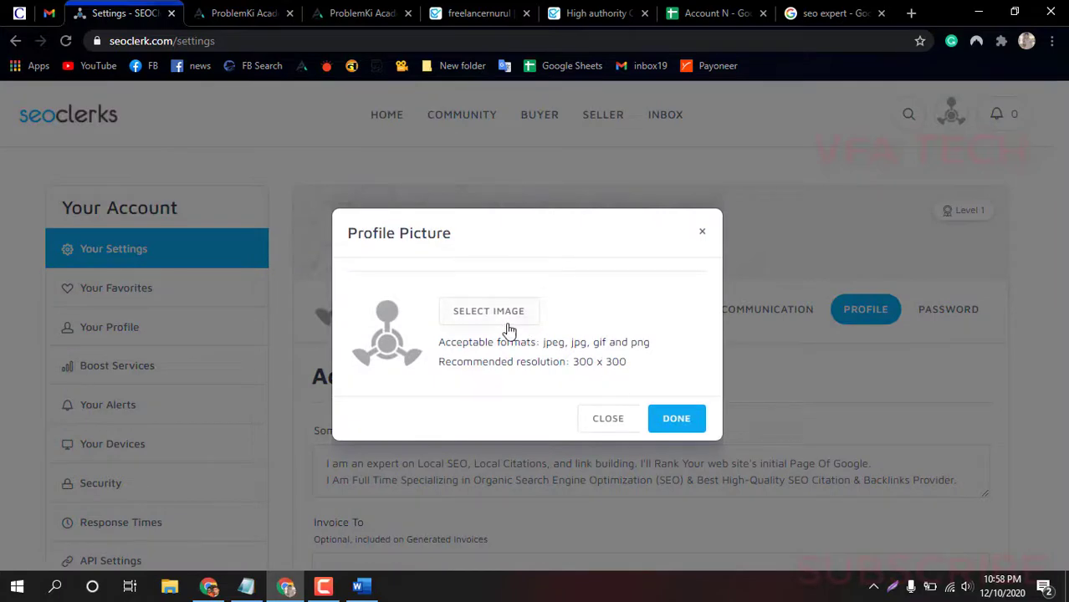
# Step: Pick a photo from the Documents folder and close the Profile Picture window
pyautogui.click(506, 323)
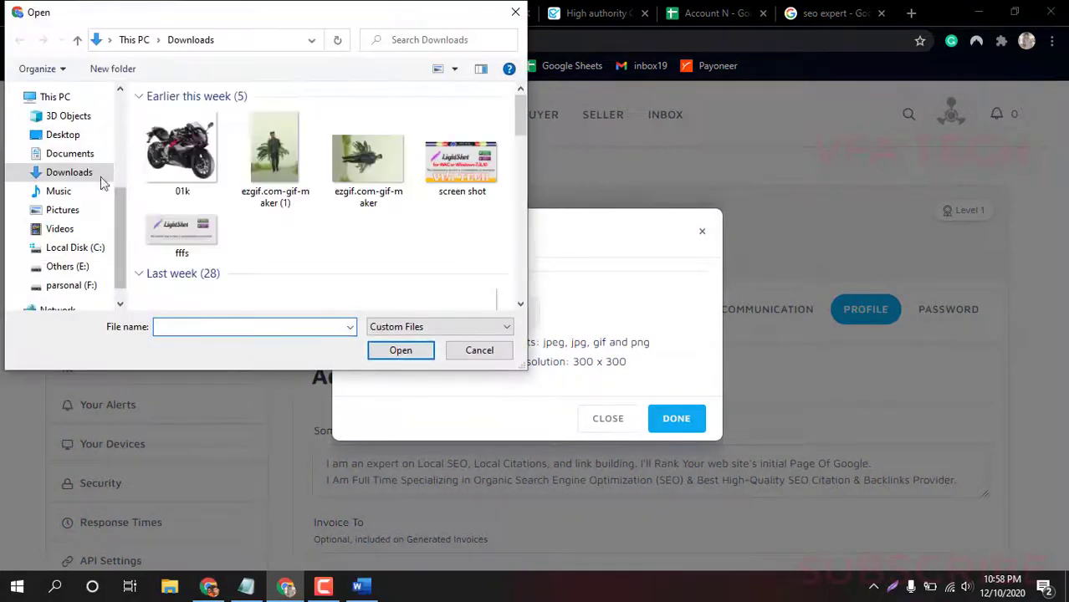
pyautogui.click(103, 155)
pyautogui.press('Escape')
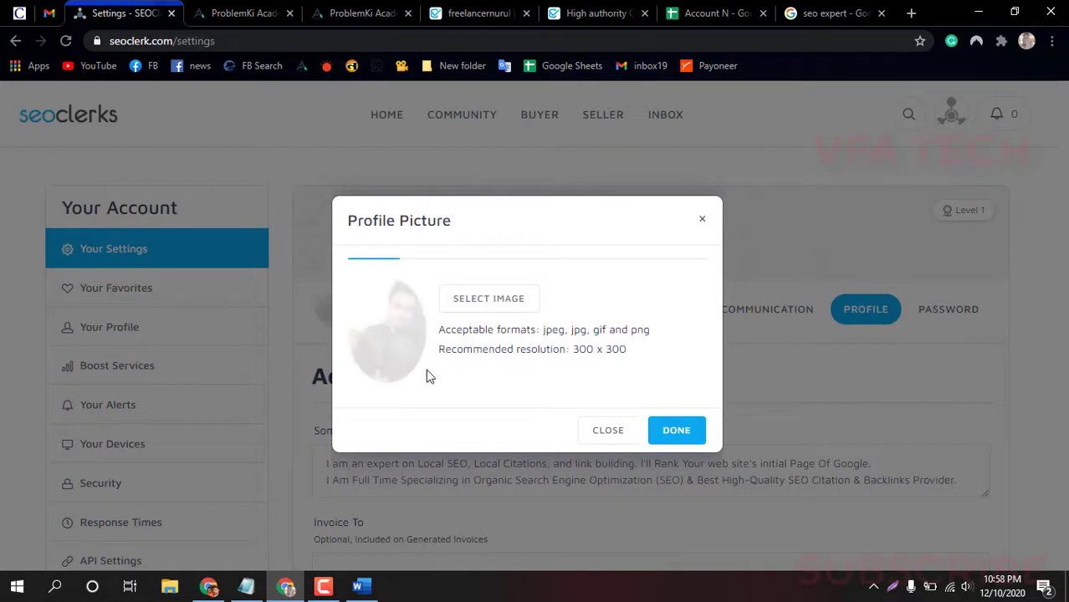
pyautogui.click(602, 426)
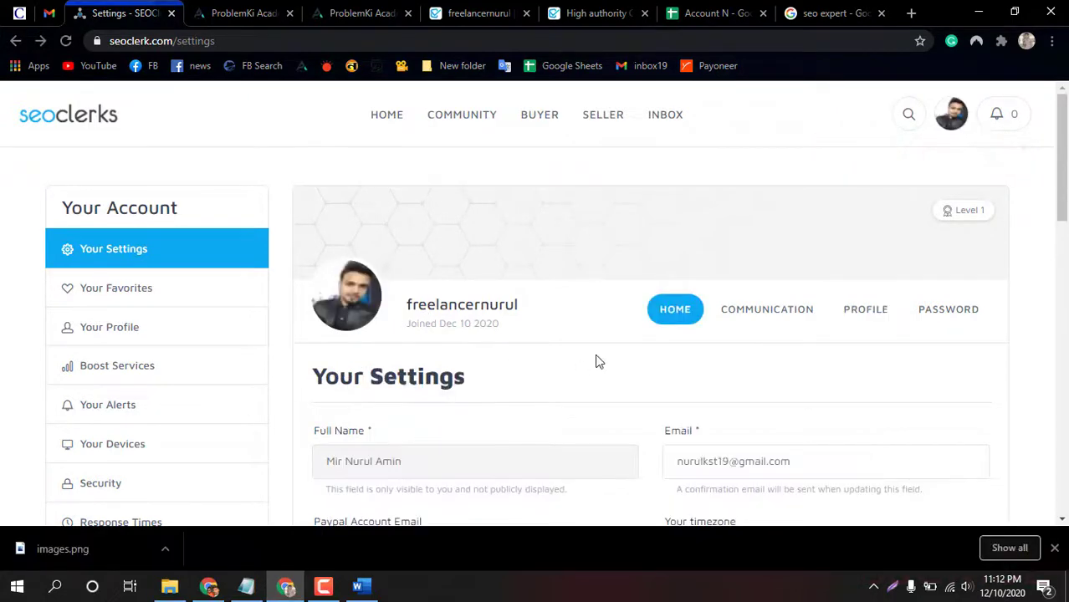
pyautogui.scroll(-2, 597, 363)
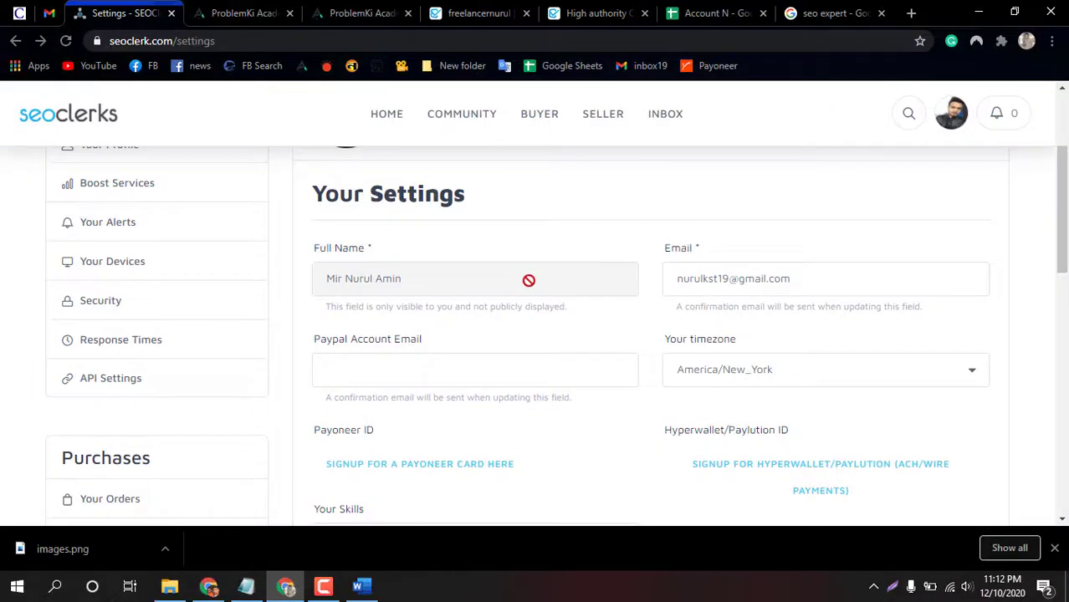
pyautogui.scroll(-4, 220, 428)
pyautogui.scroll(2, 220, 428)
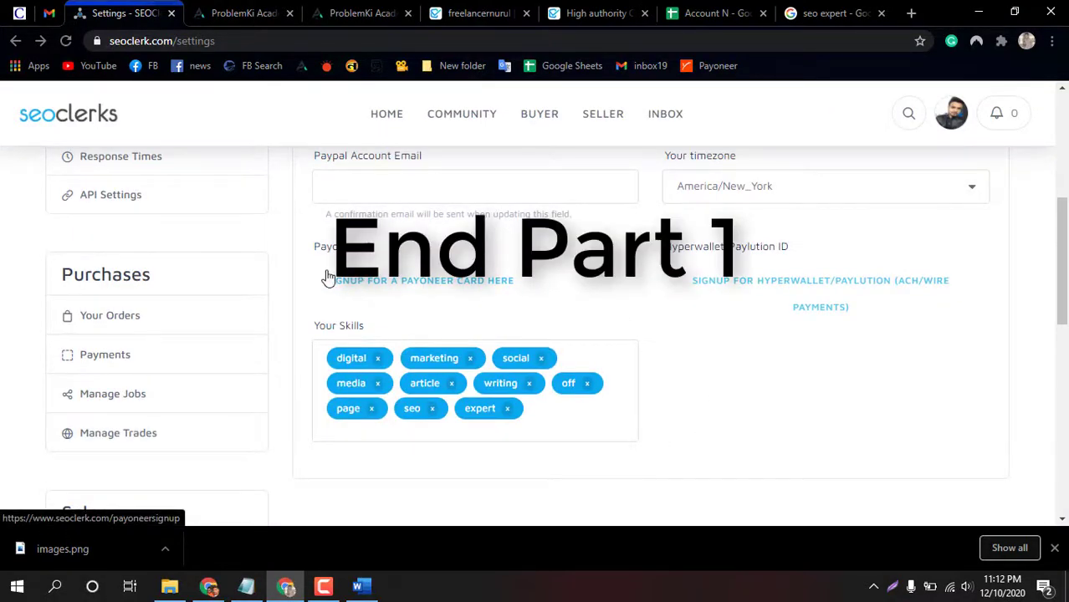
pyautogui.scroll(2, 113, 249)
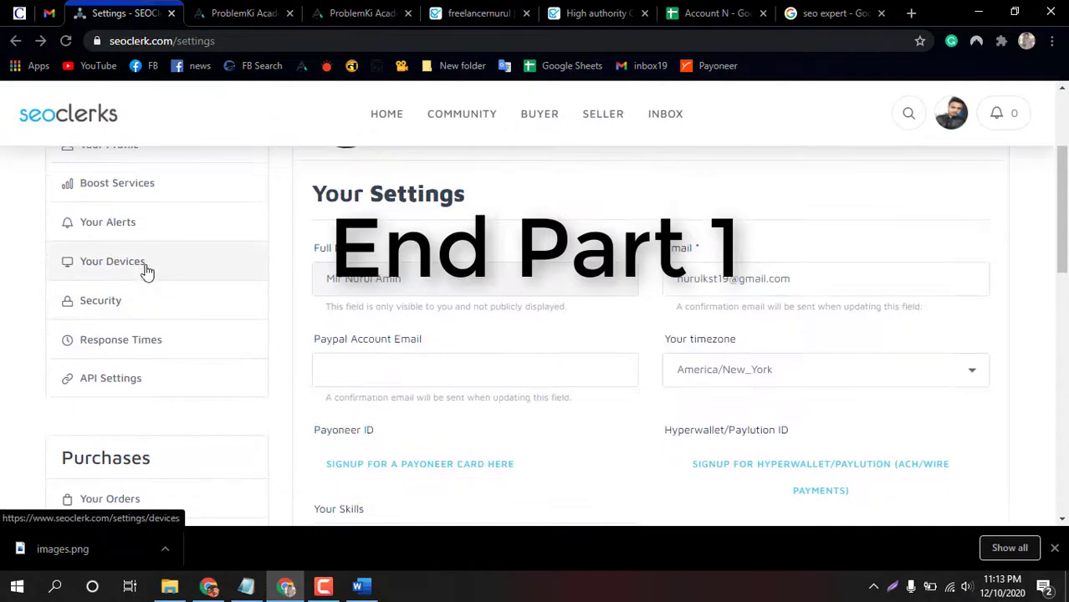